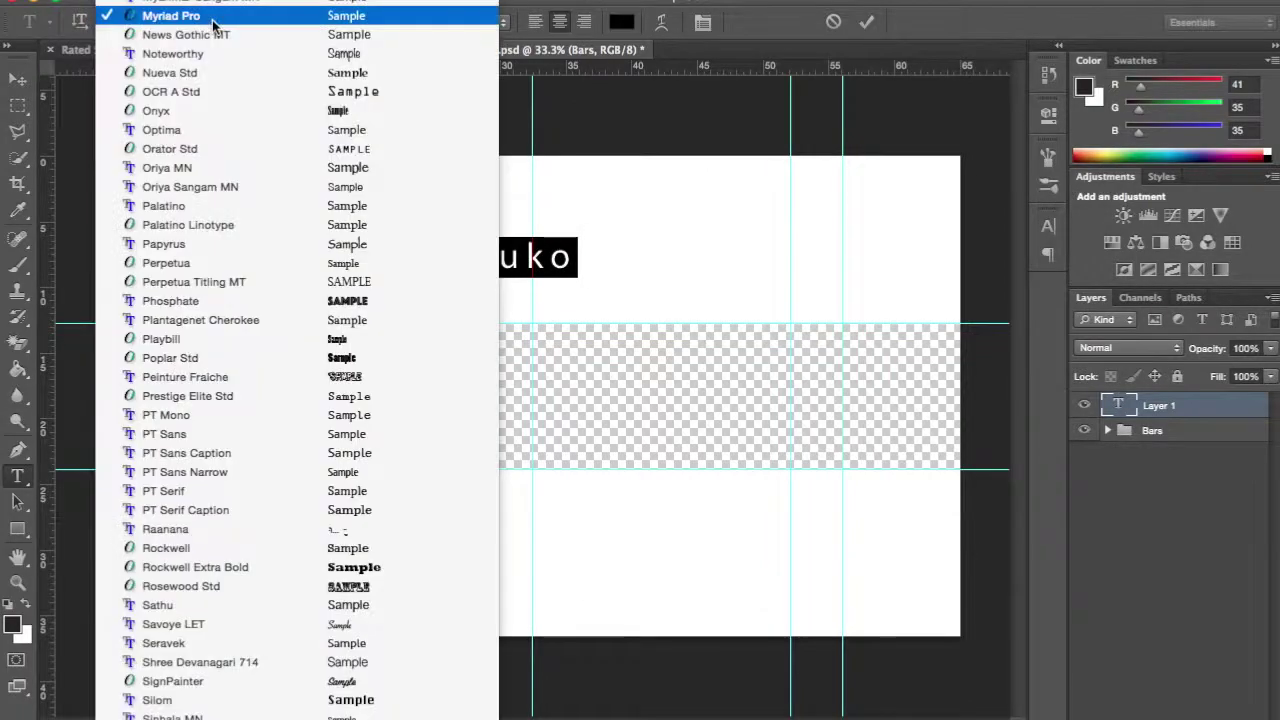
- Finish the ZUUUKO title in the upper white bar and place a duplicate of it in the lower white bar
key(ctrl+Return)
key(v)
right_click(1160, 405)
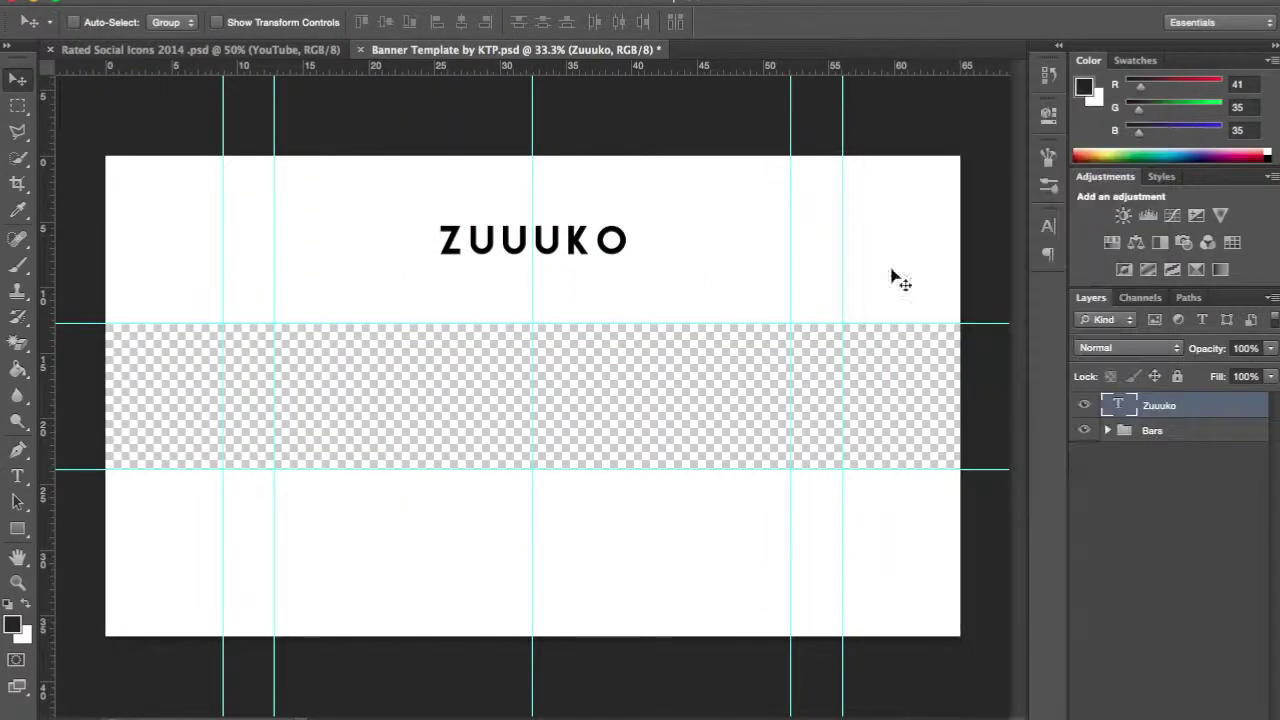
drag(572, 245, 572, 558)
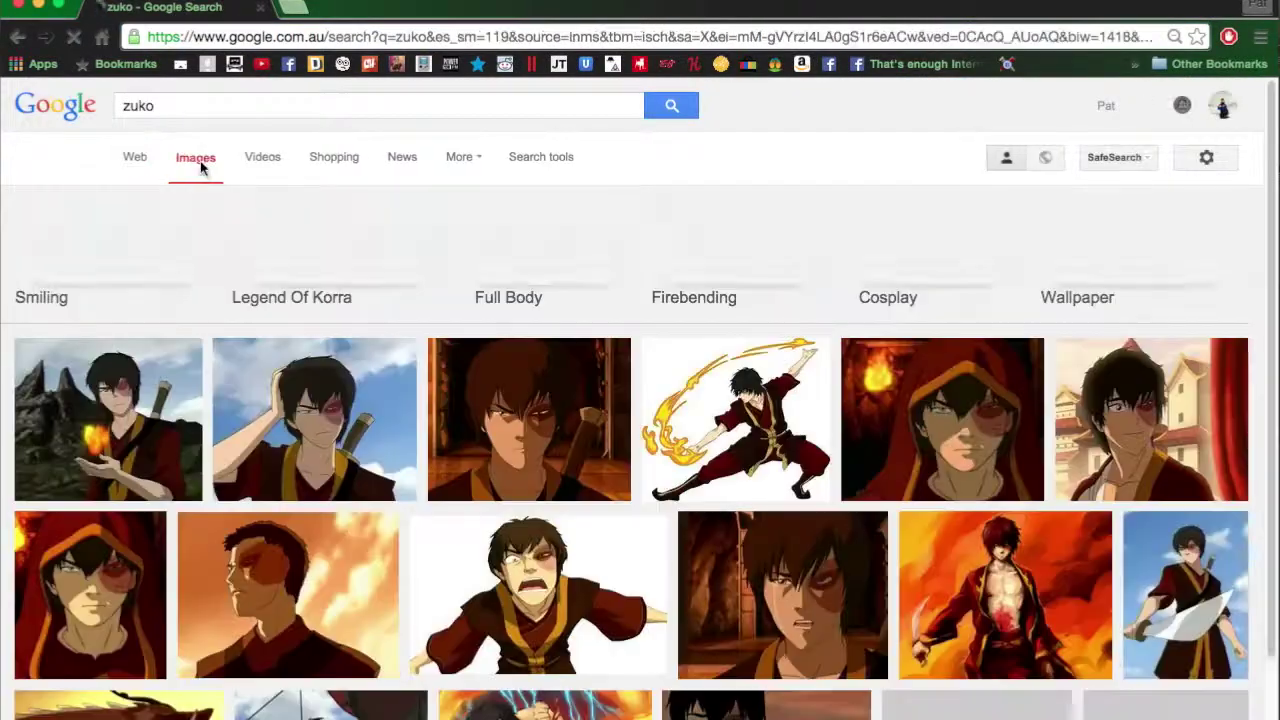
- Look through the Google Images results for "zuko" and "zuko head" for a usable picture of the character's face
scroll(230, 400, down, 10)
scroll(248, 447, down, 5)
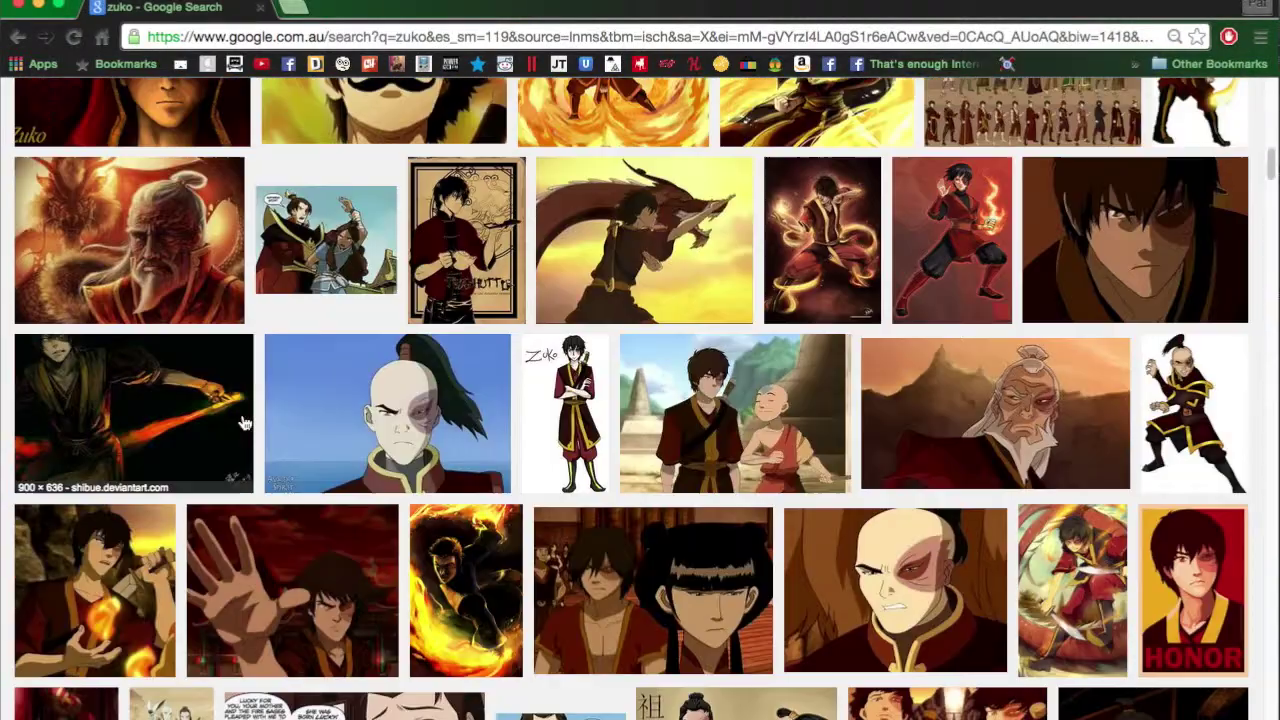
scroll(243, 424, up, 2)
scroll(357, 623, down, 5)
click(591, 430)
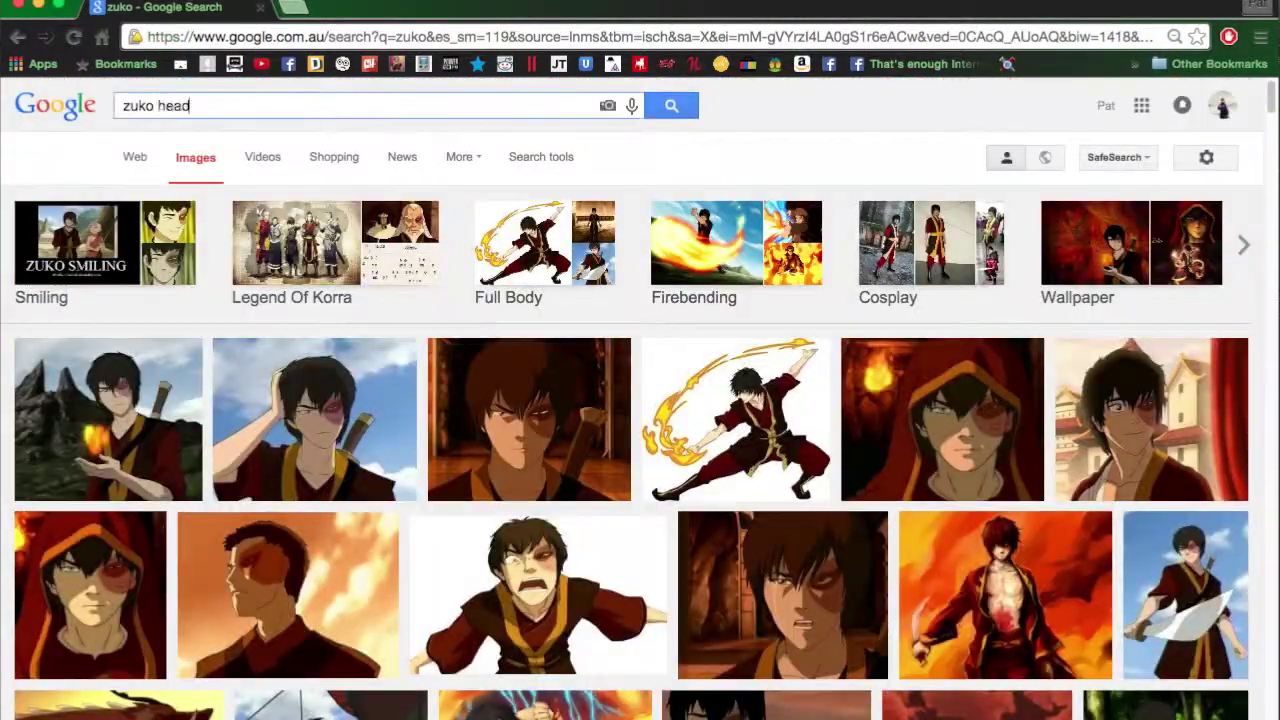
key(Return)
scroll(561, 331, down, 15)
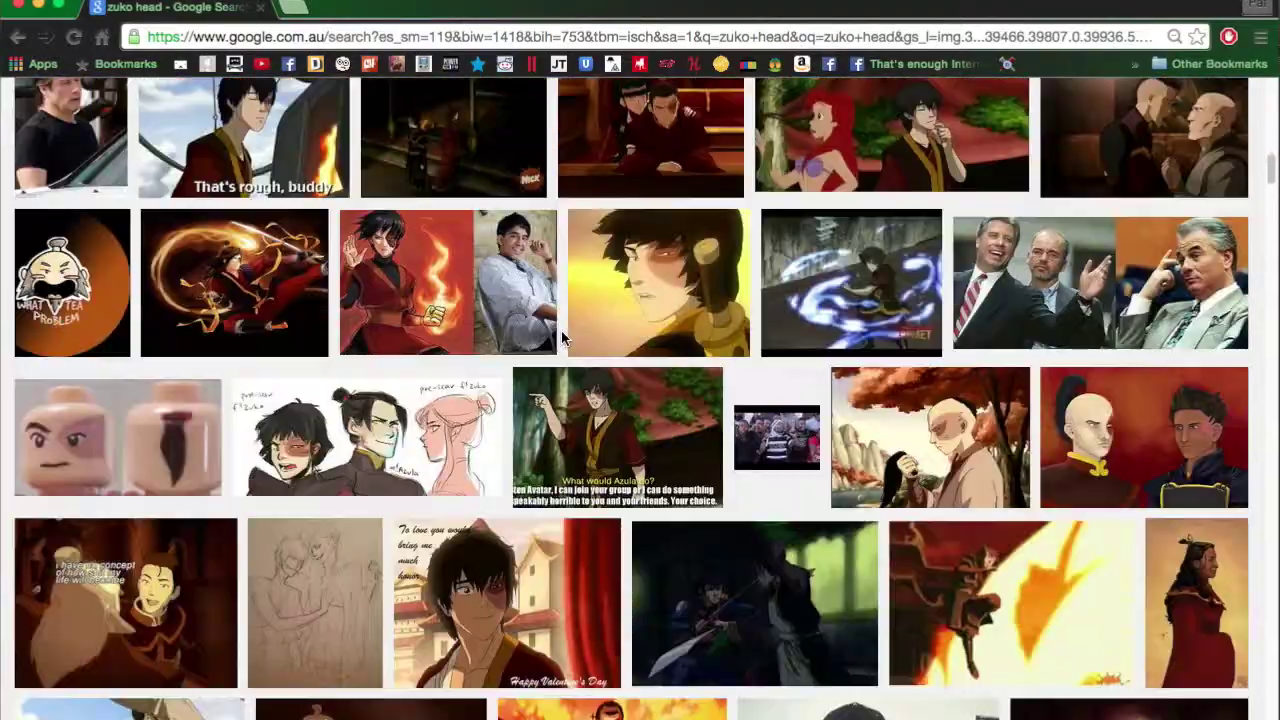
- Copy a front-facing portrait of Zuko from the image results and paste it into the banner document in Photoshop
scroll(563, 340, up, 15)
click(600, 323)
click(680, 630)
key(ctrl+v)
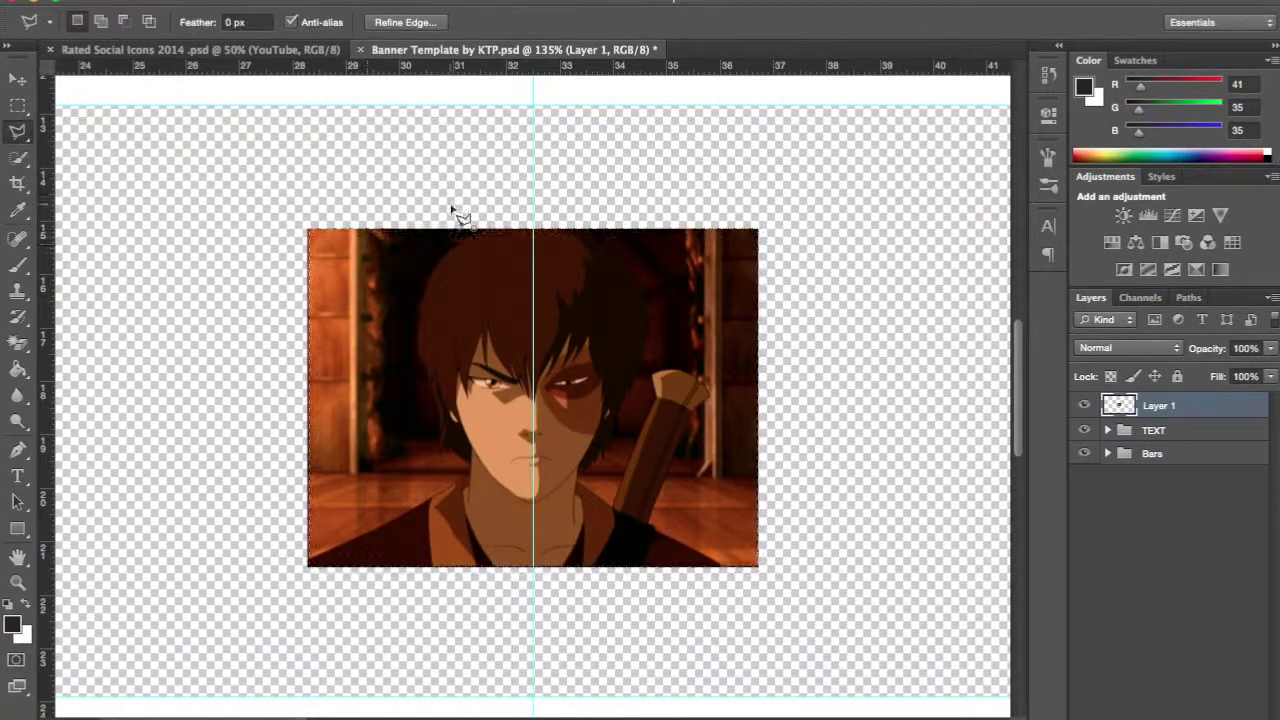
- Outline the character's head roughly with the Polygonal Lasso, invert the selection and erase the surrounding background
double_click(664, 284)
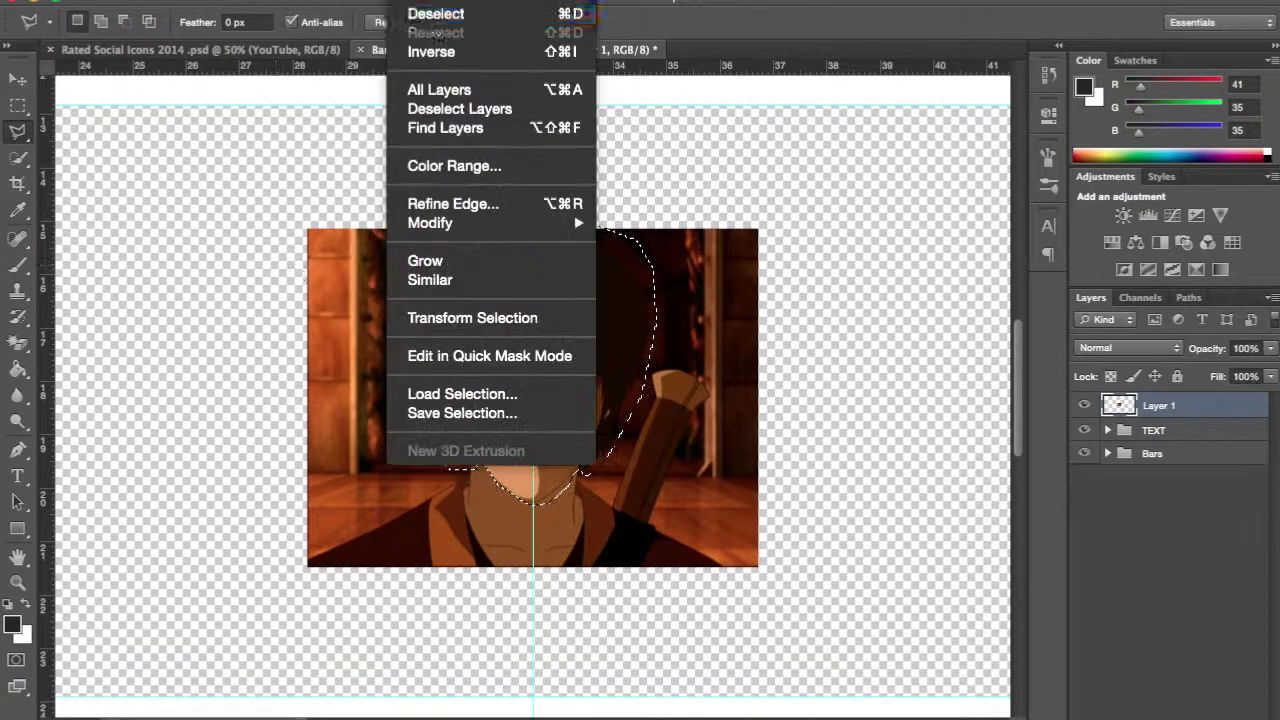
key(e)
drag(600, 300, 657, 400)
- Trace the exact outline of the hair, jaw and chin with the Polygonal Lasso
key(z)
click(480, 290)
click(18, 80)
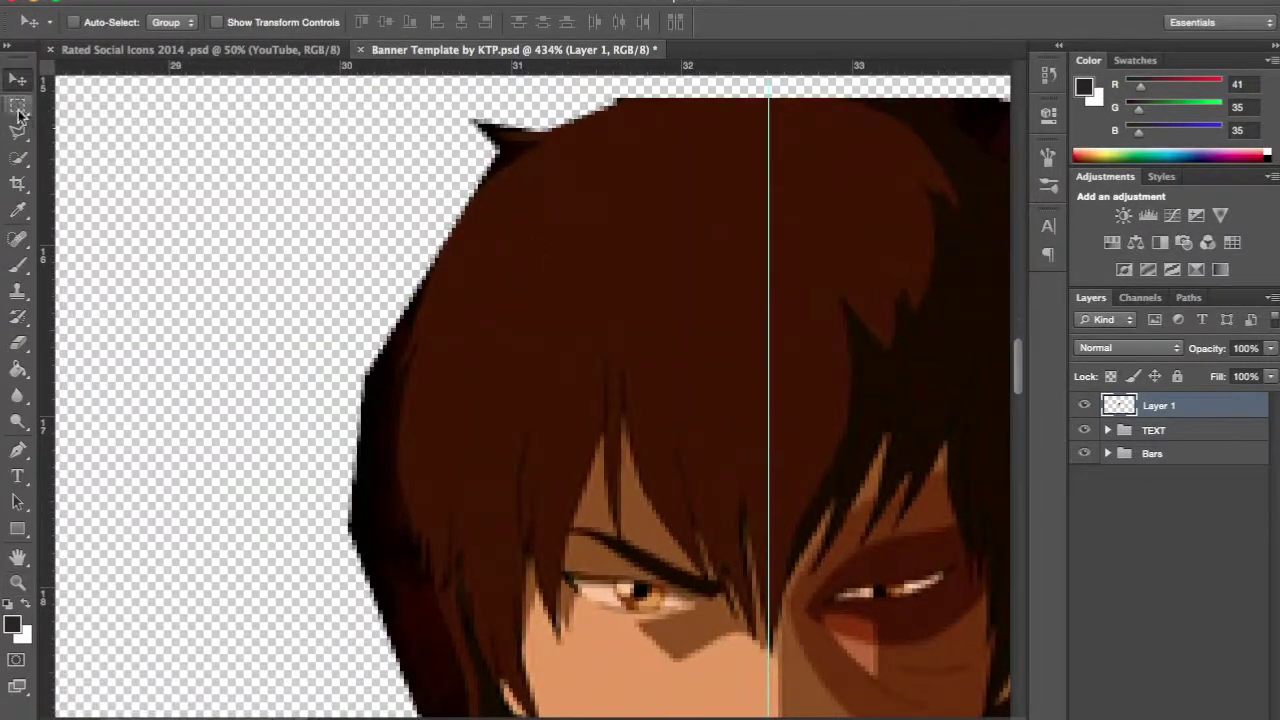
scroll(476, 517, down, 3)
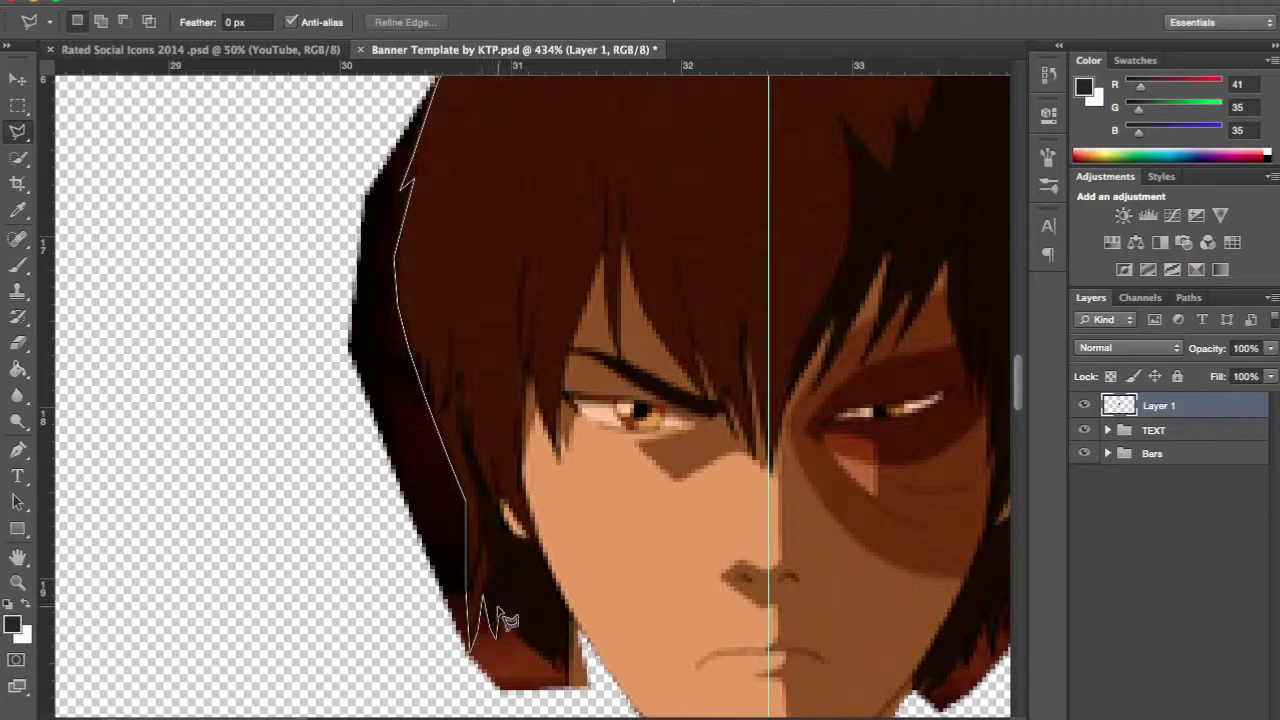
scroll(609, 667, down, 3)
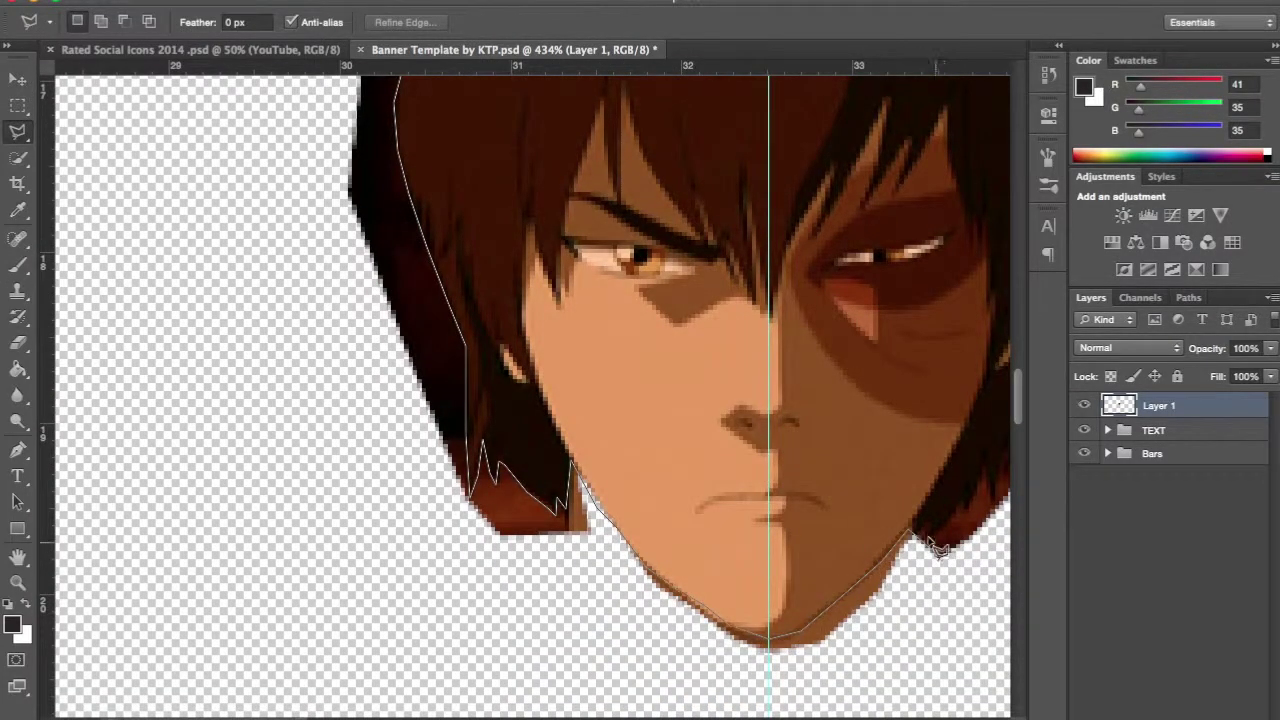
scroll(997, 470, right, 5)
click(515, 345)
scroll(515, 345, up, 4)
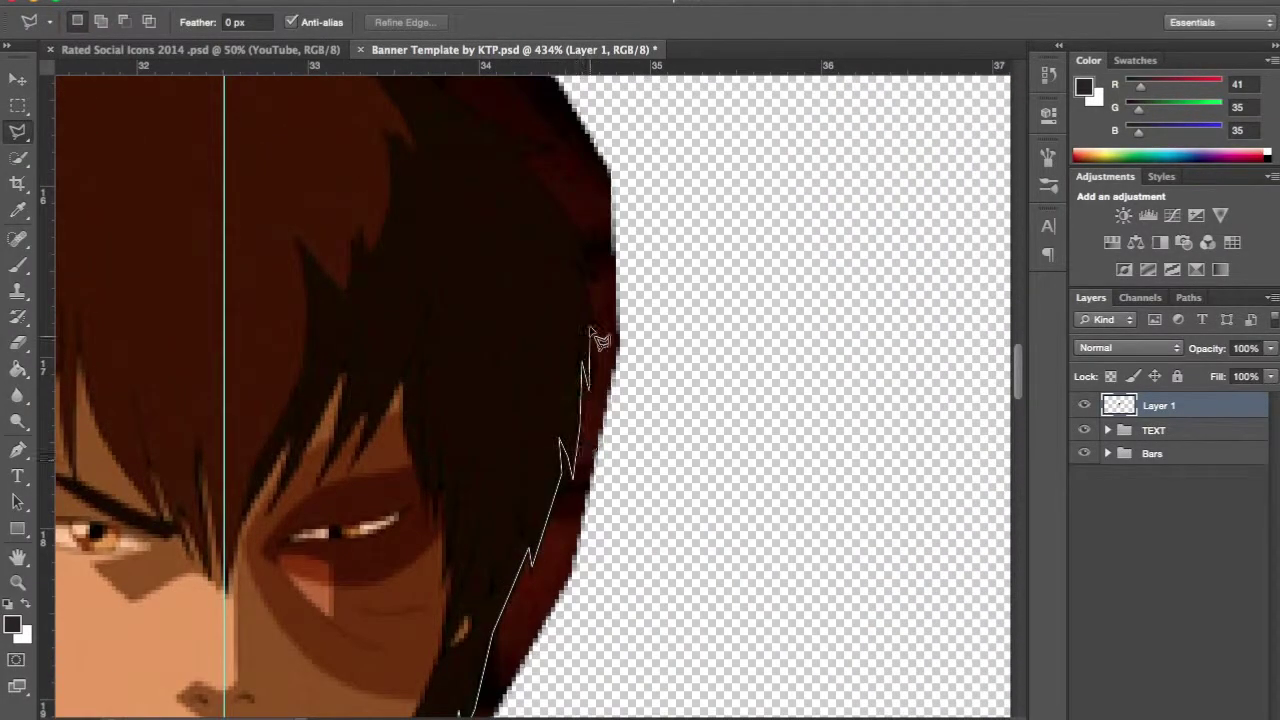
scroll(548, 155, up, 5)
click(294, 377)
- Invert the traced head selection, erase the leftover background around it and deselect
scroll(294, 377, down, 3)
click(429, 2)
click(429, 49)
key(e)
drag(680, 440, 600, 500)
key(ctrl+d)
- Place the cut-out head in the upper-left corner of the transparent middle strip
key(z)
drag(531, 414, 440, 414)
key(v)
drag(522, 356, 200, 373)
- Duplicate the head side by side along the strip's upper edge to form a row across the whole banner
drag(165, 310, 300, 348)
drag(300, 350, 340, 350)
drag(340, 350, 376, 350)
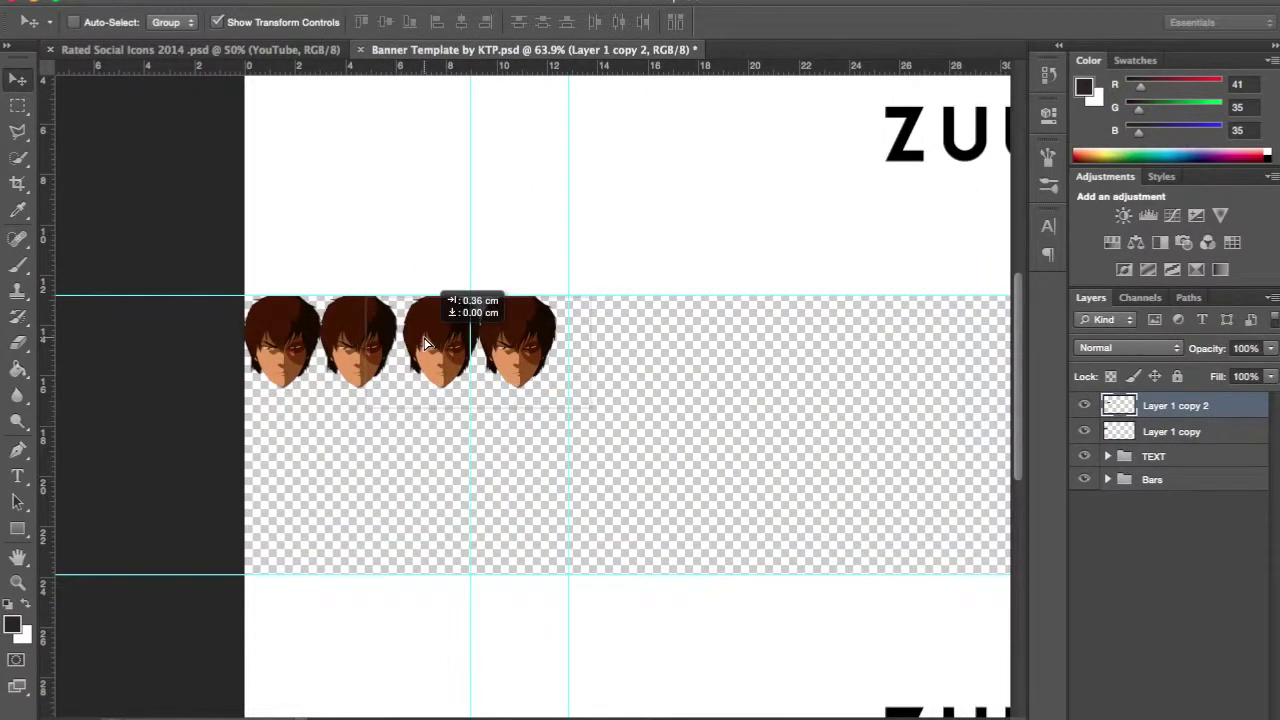
scroll(425, 345, up, 5)
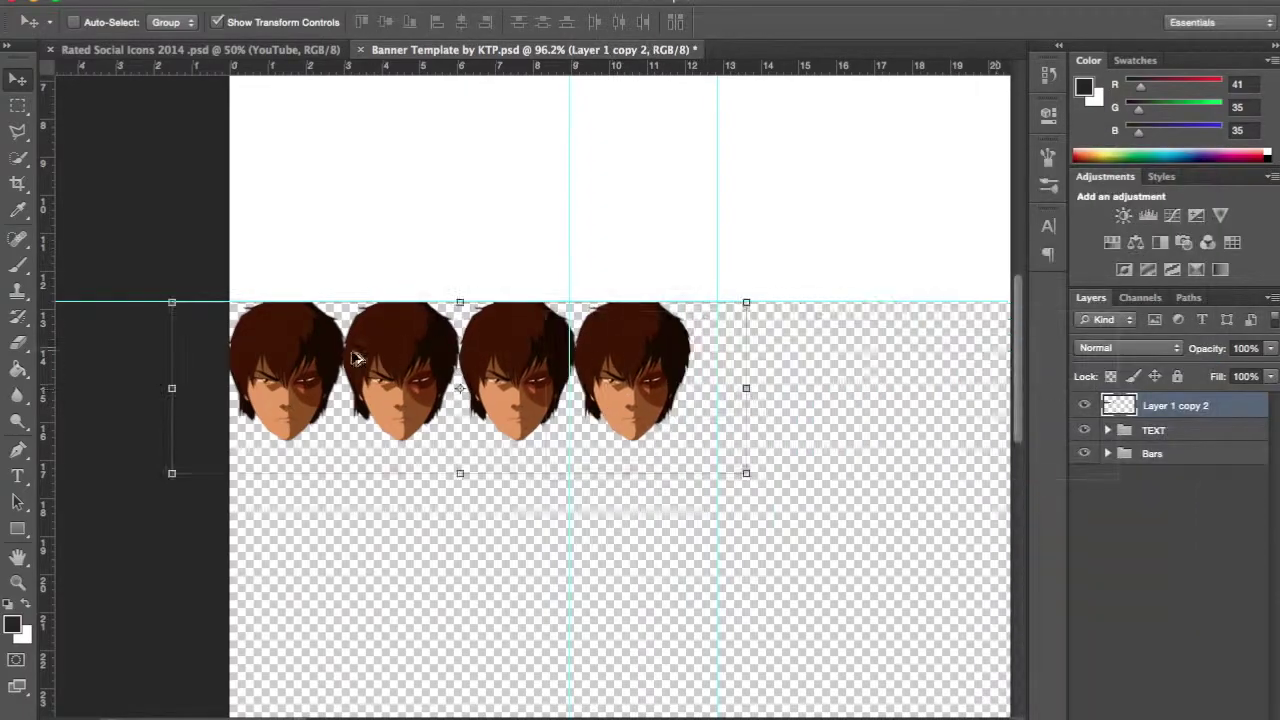
drag(593, 486, 727, 716)
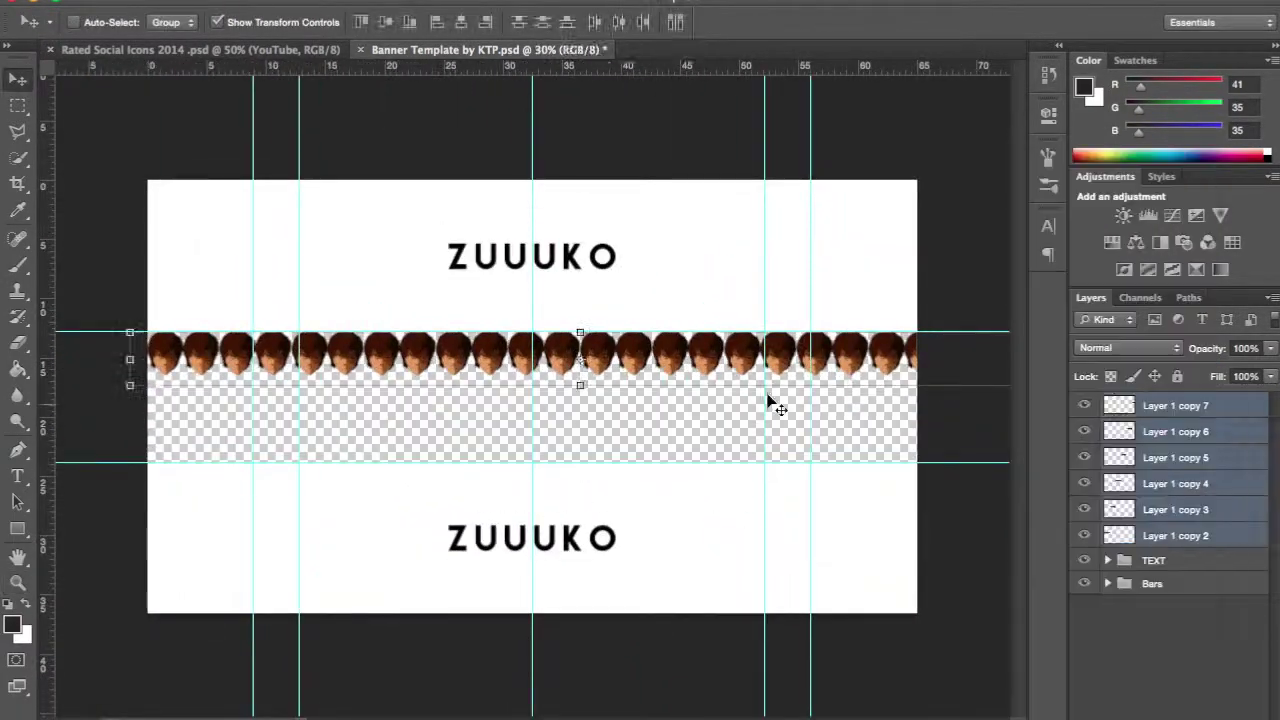
- Merge the row of heads into one layer and stack two duplicates of it beneath
key(ctrl+e)
drag(775, 405, 633, 405)
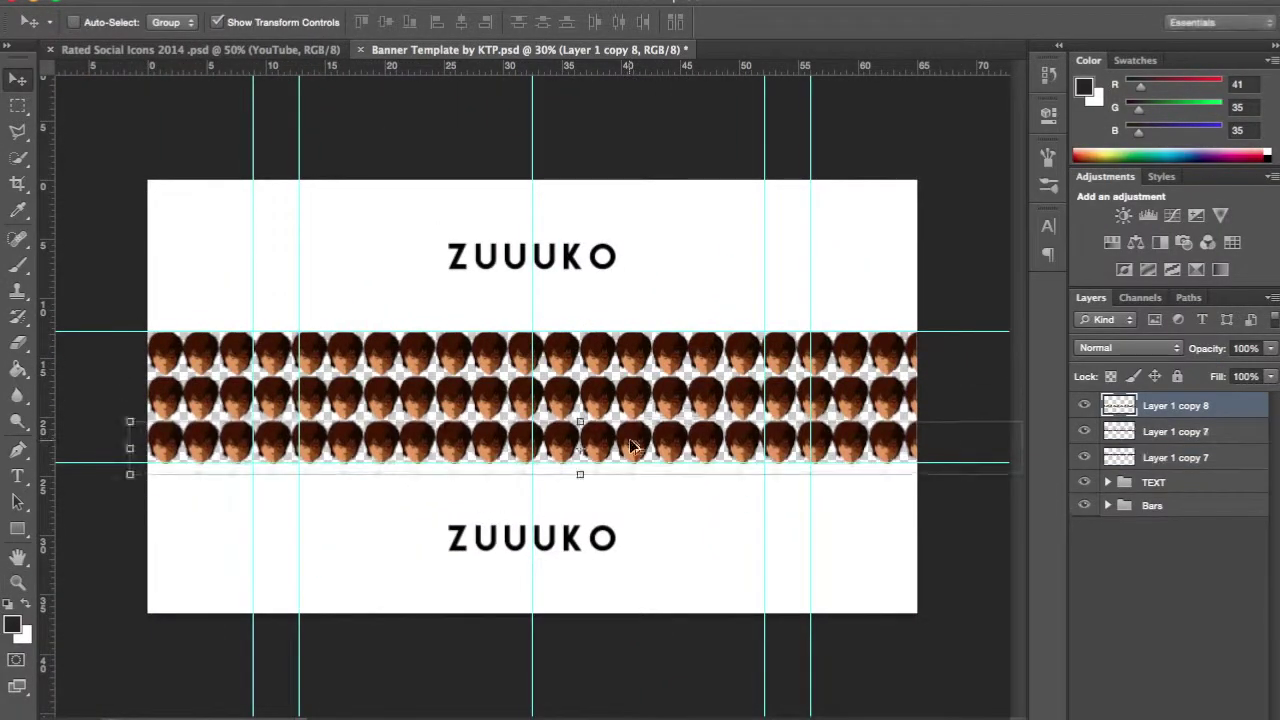
- Scale the rows of heads down and extend the pattern to four rows filling the full width of the strip
key(ctrl+t)
drag(129, 332, 177, 332)
click(30, 87)
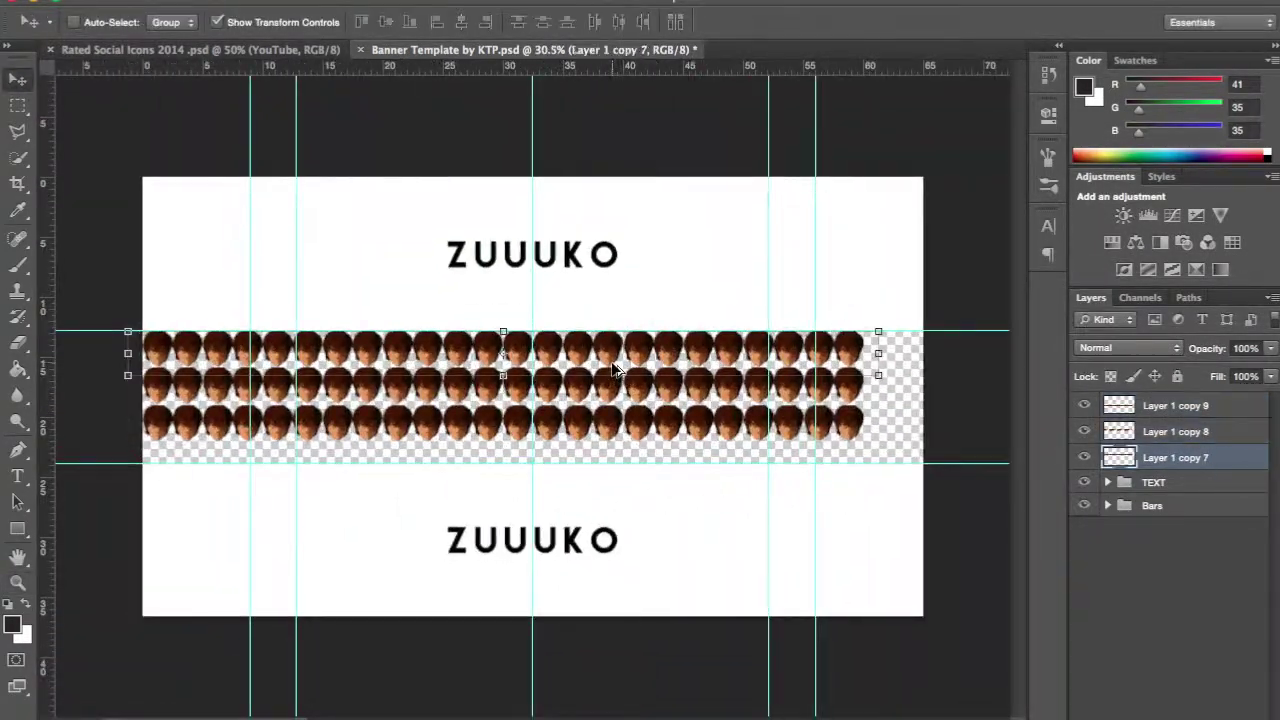
drag(872, 354, 930, 354)
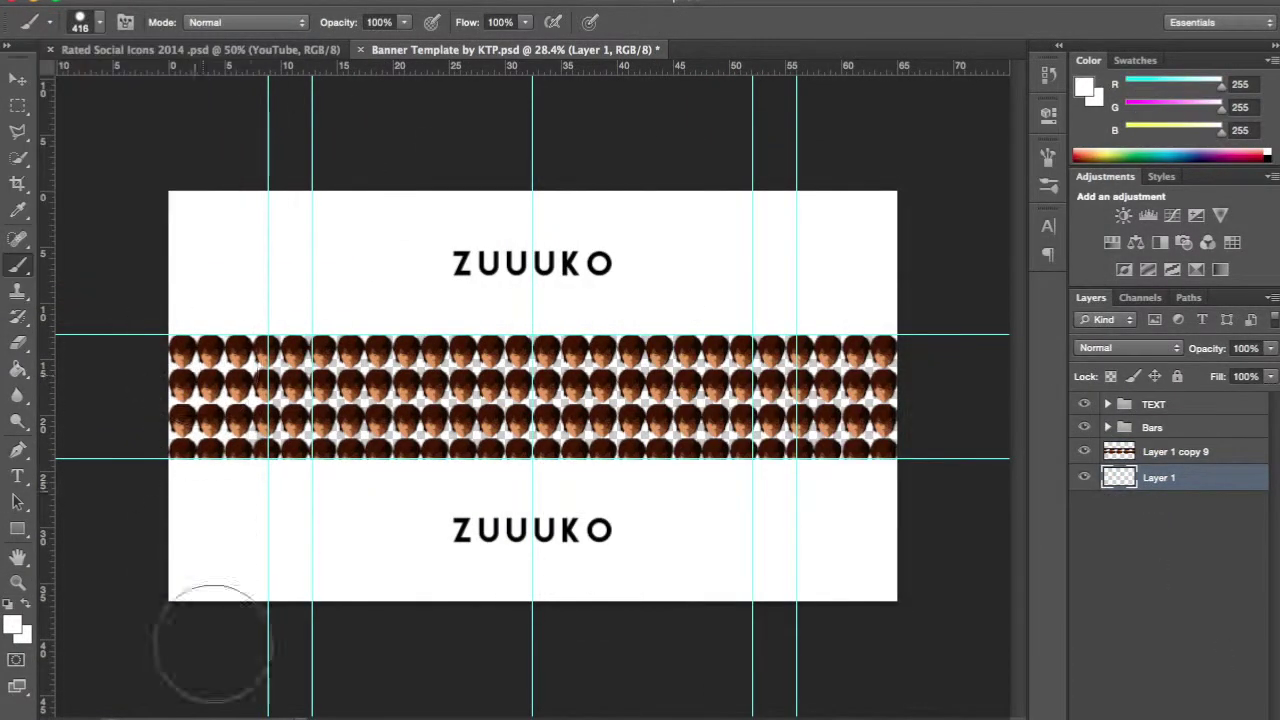
- Paint black across the strip on a new layer above the head pattern and set its opacity to 28%
key(ctrl+shift+alt+n)
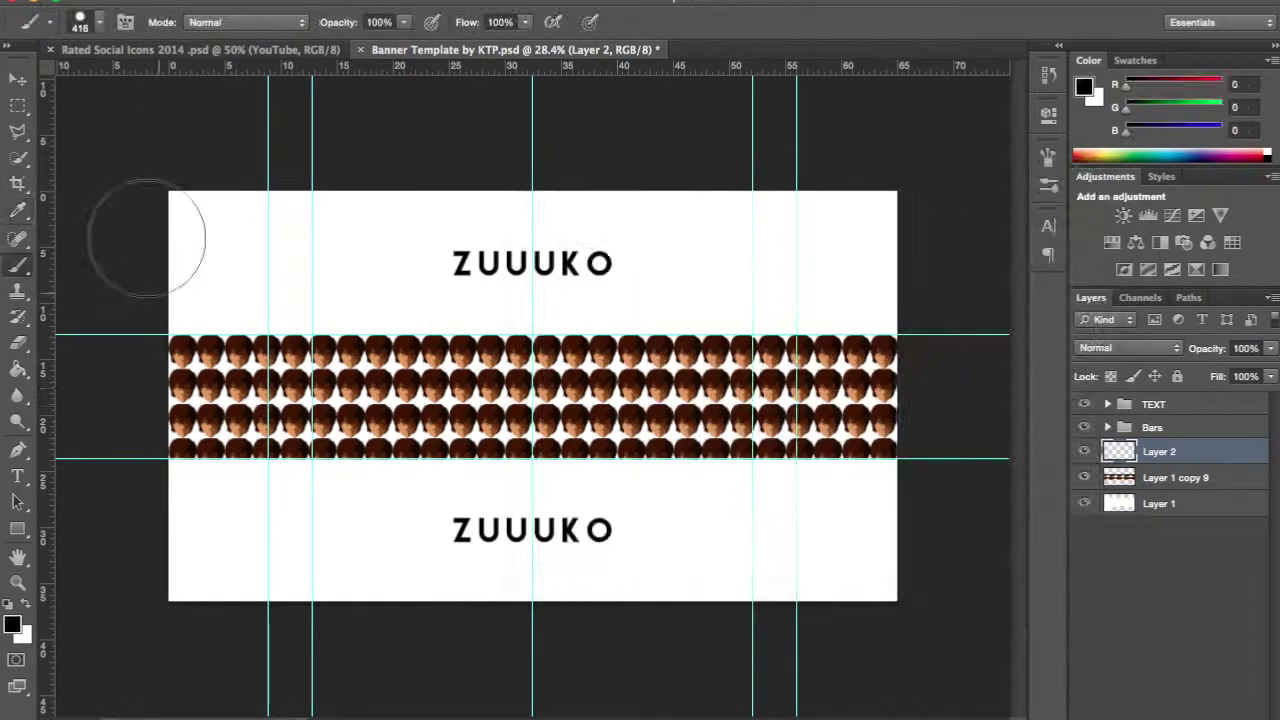
mouse_move(180, 400)
mouse_down()
mouse_move(300, 386)
mouse_move(850, 400)
mouse_up()
click(1270, 348)
drag(1262, 368, 1205, 368)
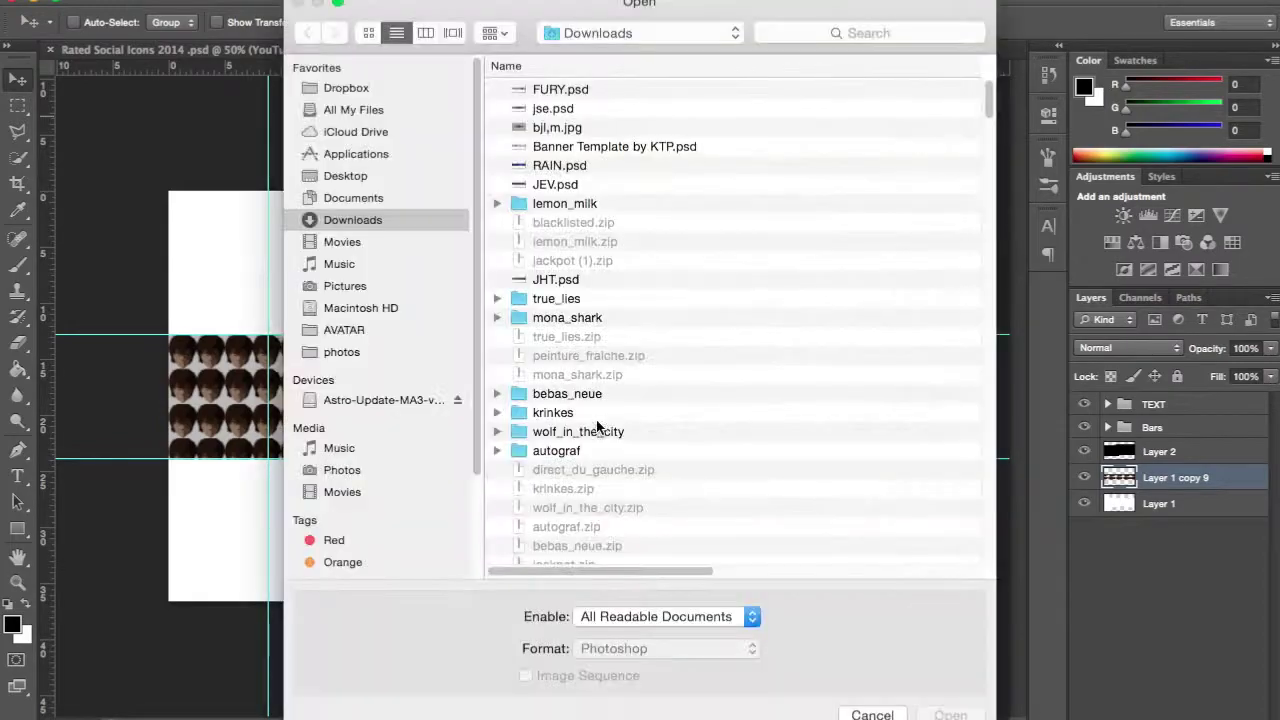
- Add the grunge texture from hhhh.jpg across the middle strip and set its blend mode to Multiply
scroll(600, 428, down, 5)
click(345, 175)
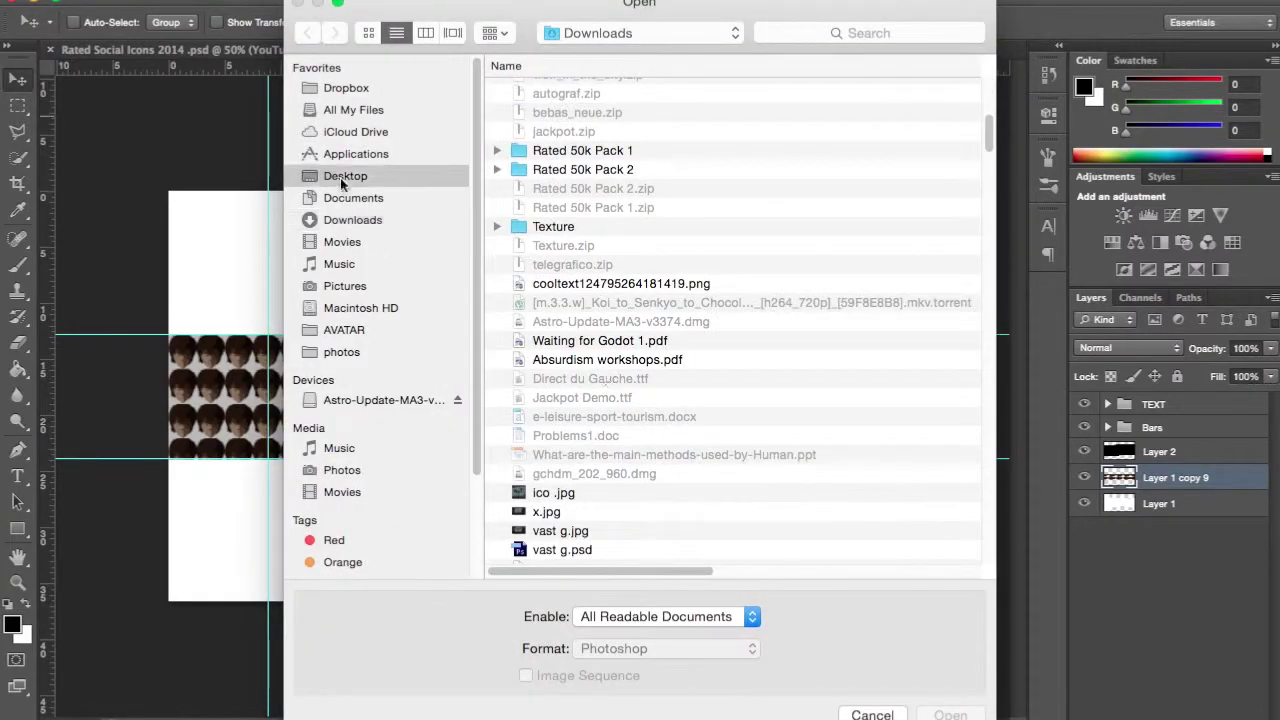
scroll(586, 337, down, 3)
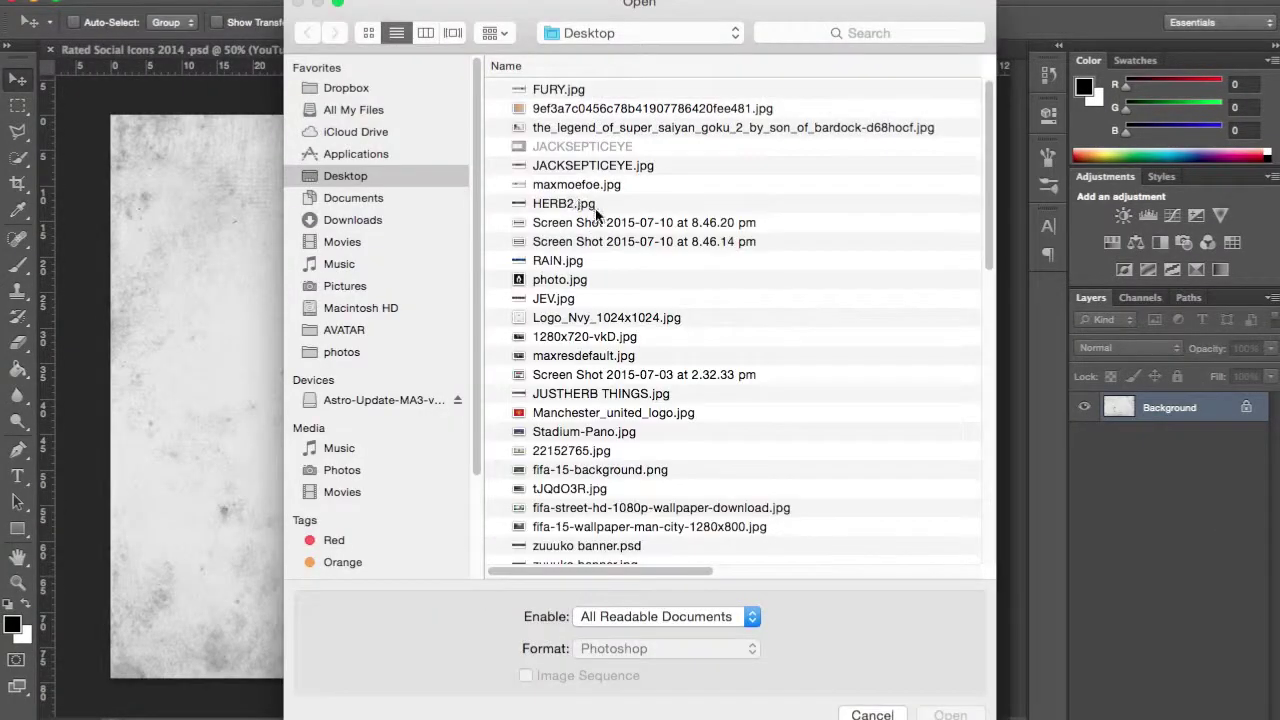
click(352, 220)
scroll(688, 450, right, 5)
scroll(688, 450, left, 5)
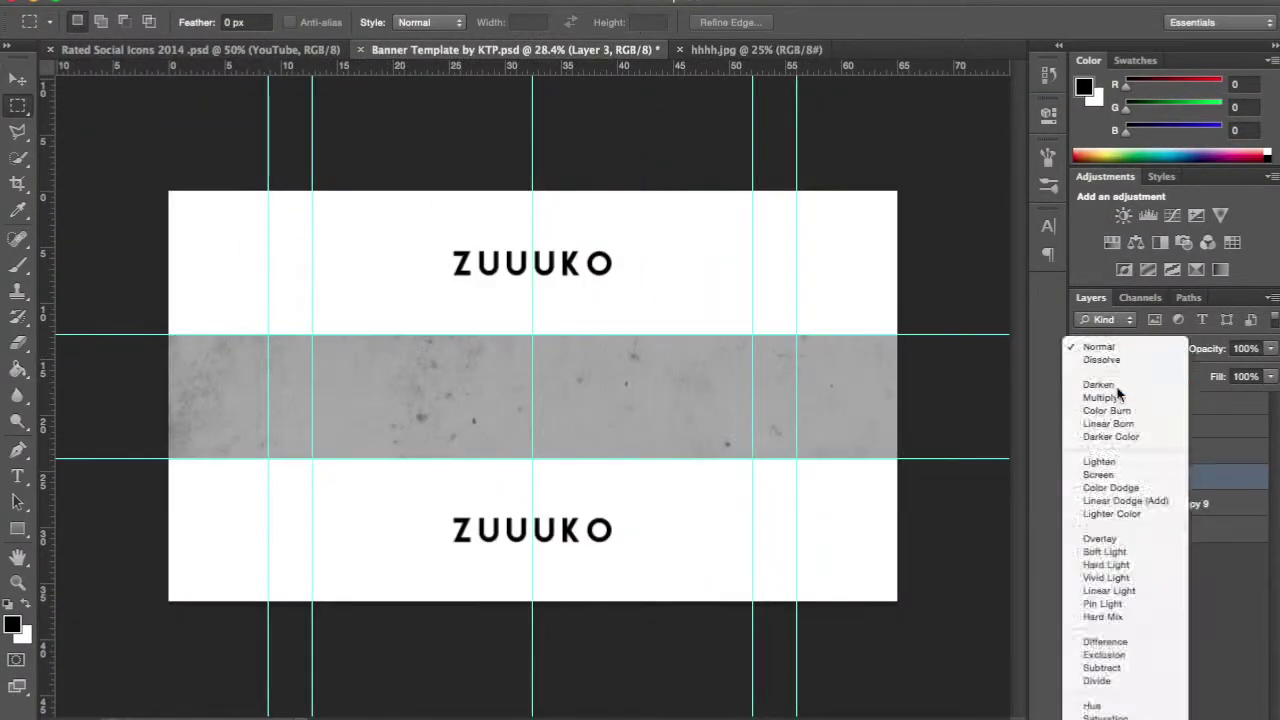
click(1087, 397)
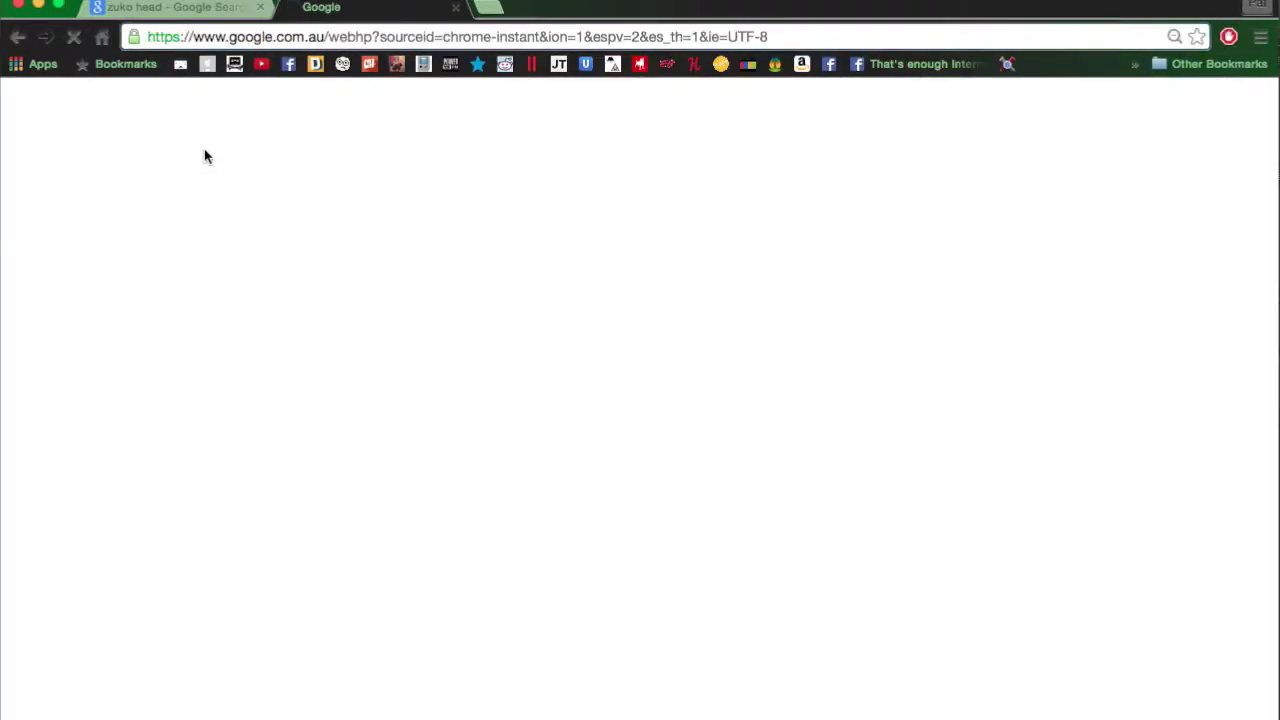
- Search Google Images for "paper crinkle" and "photoshop textures" and look through the textures
scroll(943, 263, down, 3)
scroll(600, 400, up, 3)
text(photoshop textures)
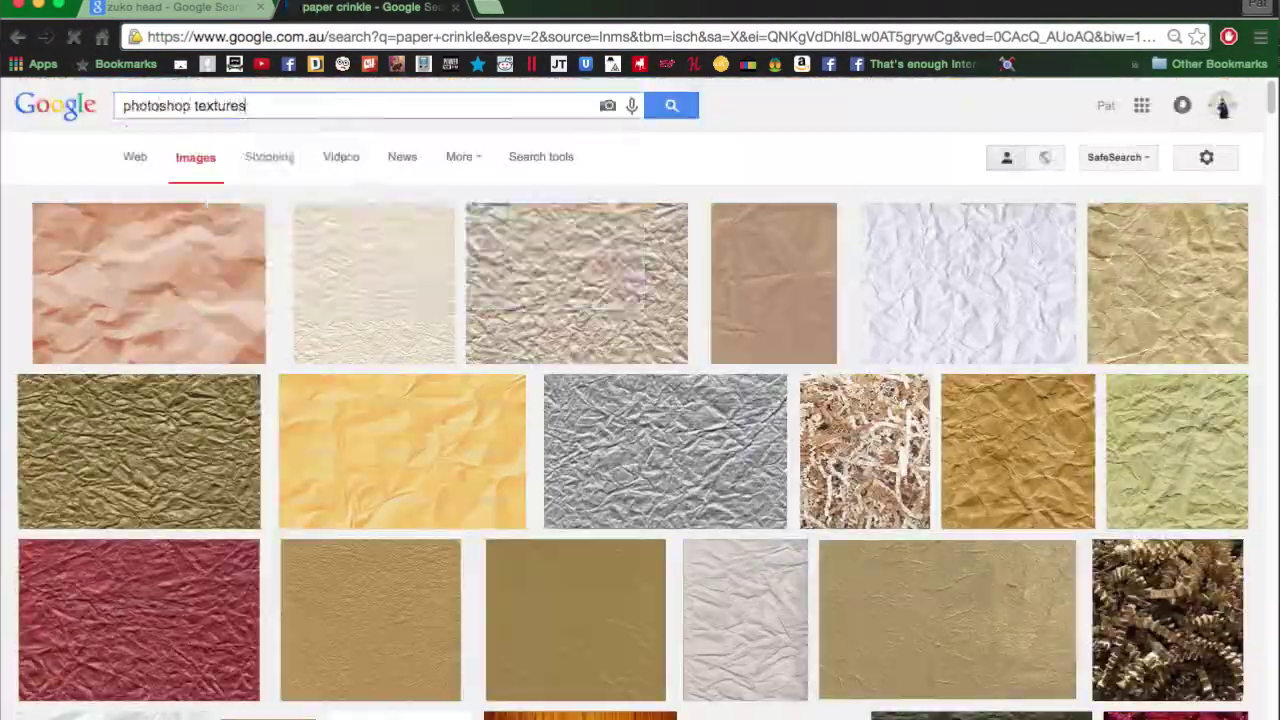
scroll(435, 441, down, 20)
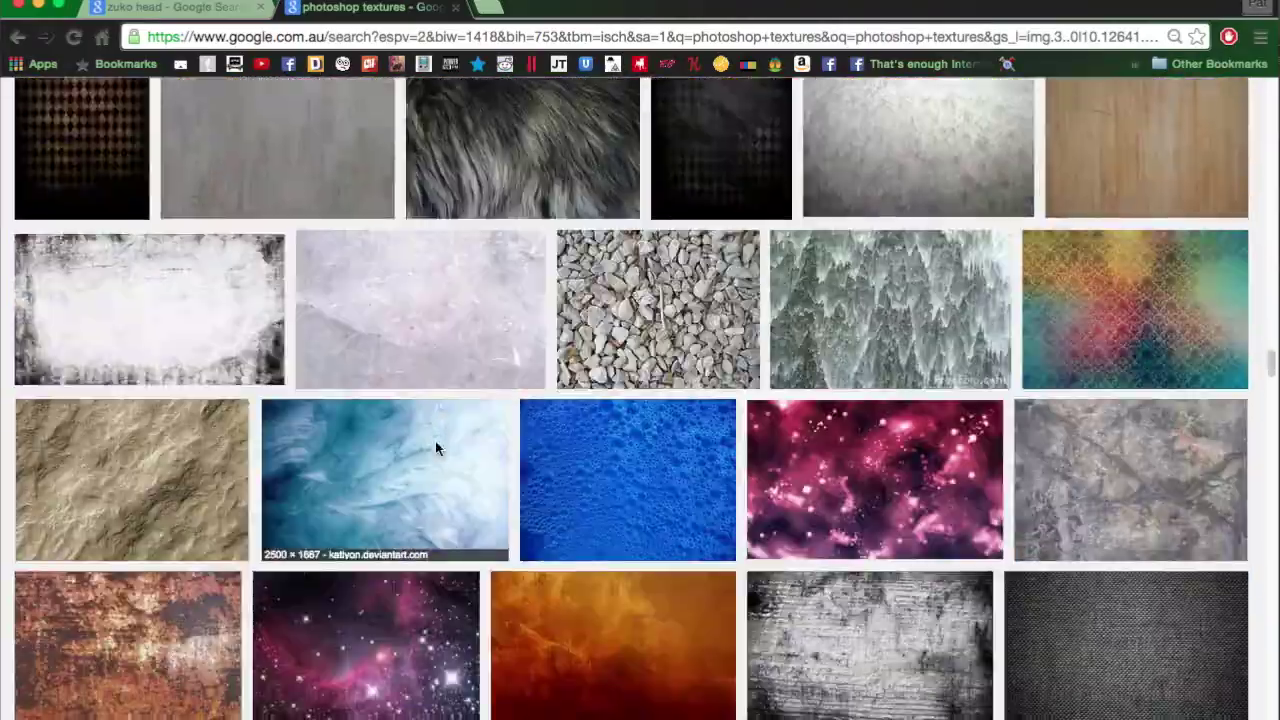
scroll(435, 441, down, 20)
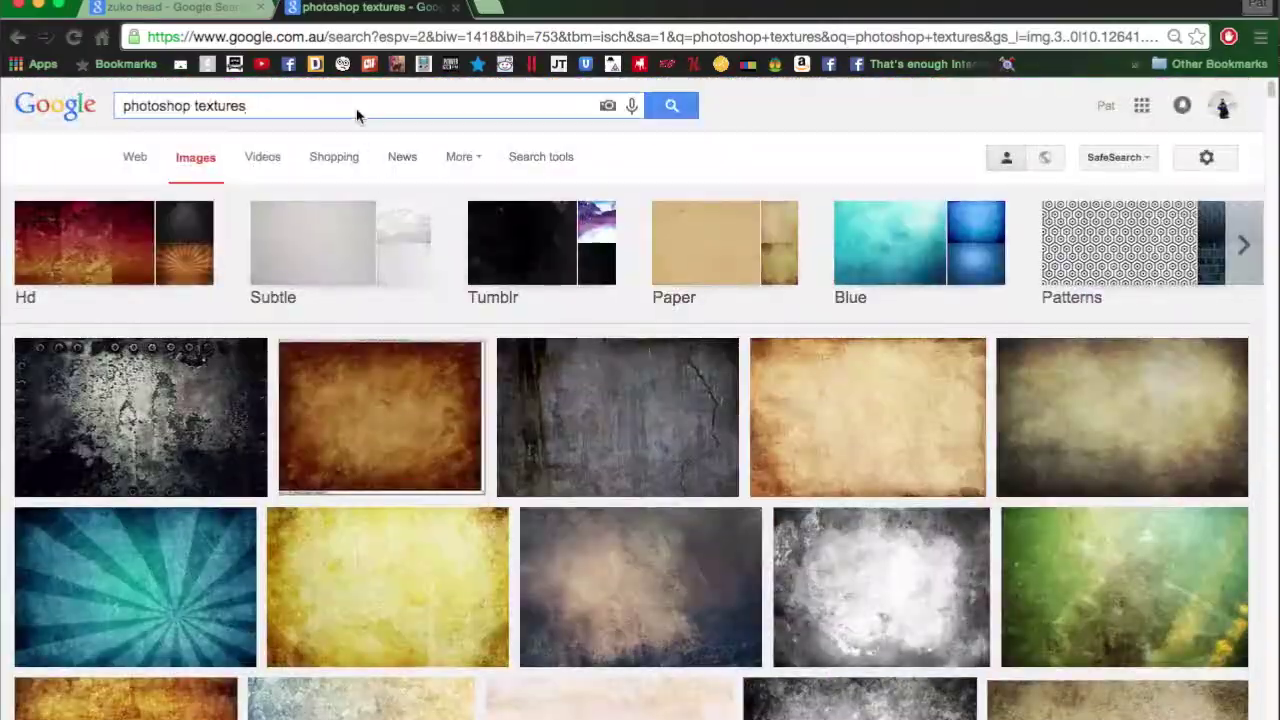
- Search for "photoshop textures paper", copy a white crumpled paper image and return to Photoshop
text(paper)
key(Return)
scroll(849, 371, down, 5)
click(757, 257)
click(693, 693)
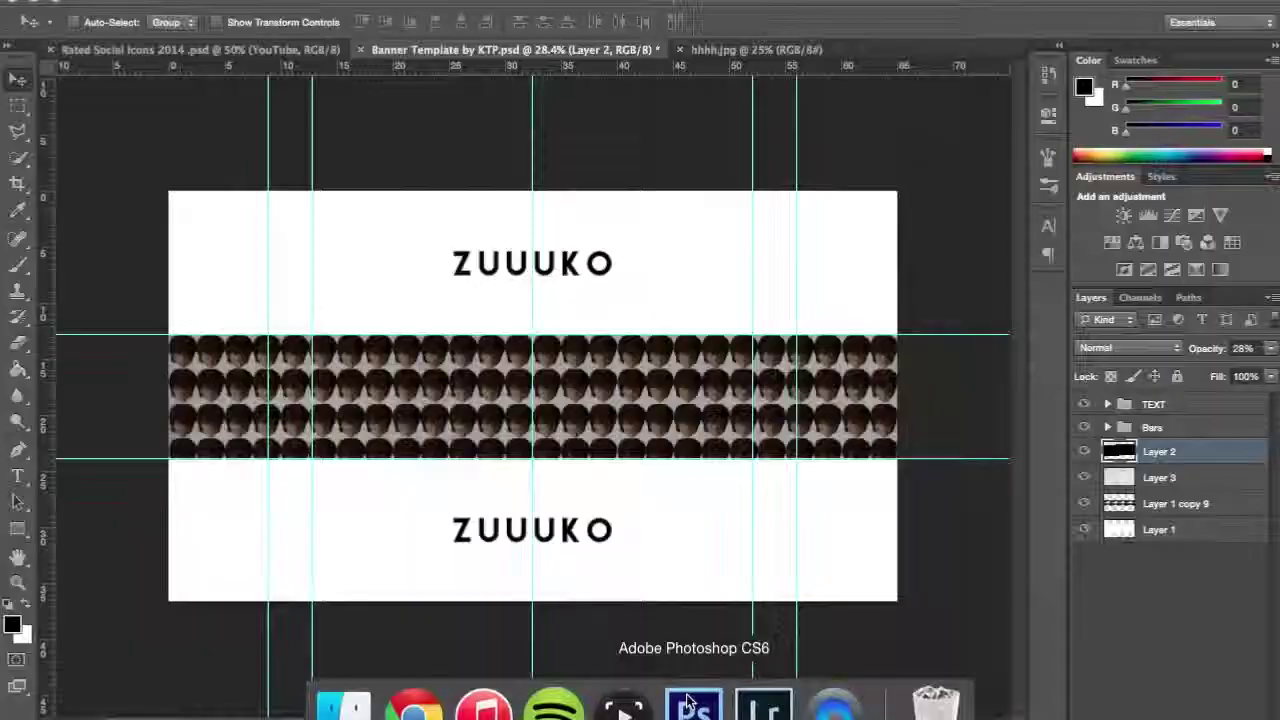
- Paste the crumpled paper texture scaled to cover the strip and move its layer below the head pattern
key(ctrl+v)
key(ctrl+t)
drag(189, 114, 346, 271)
drag(794, 623, 895, 693)
key(Return)
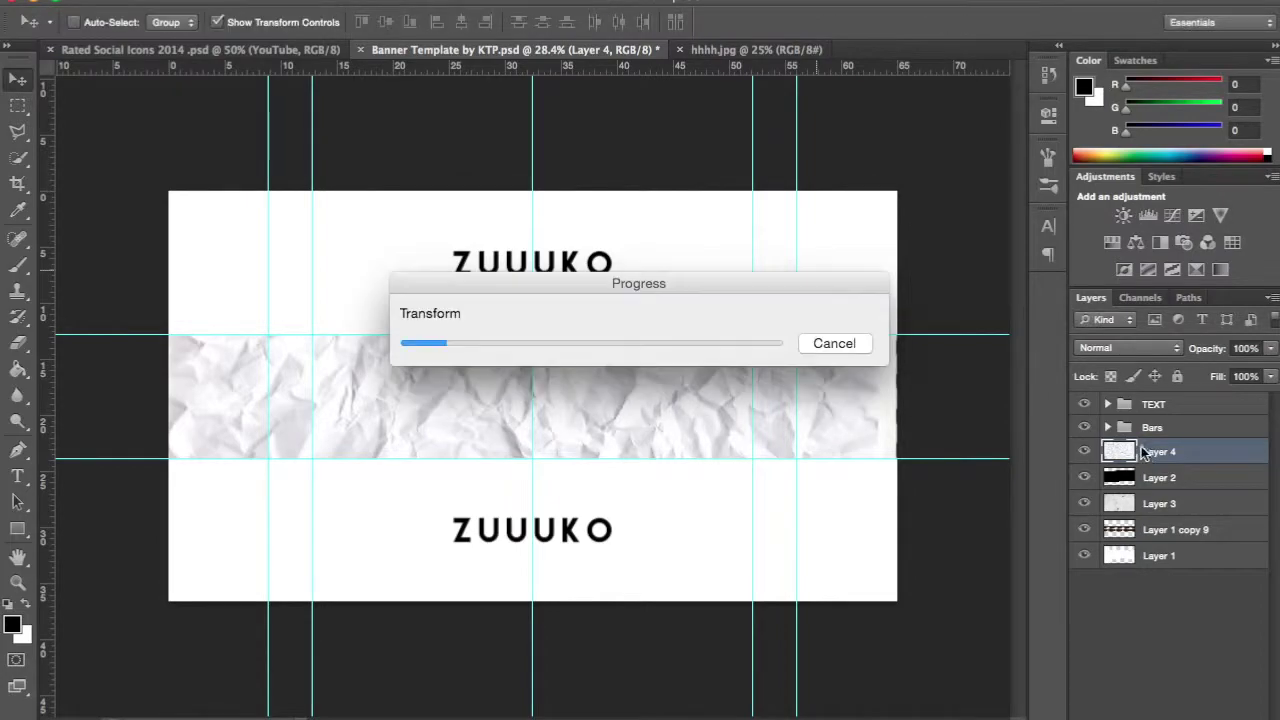
drag(1156, 440, 1160, 516)
key(ctrl+z)
- Paint soft black shading over the strip's right end on a new layer with a size 974 brush
key(ctrl+shift+alt+n)
key(b)
click(99, 22)
drag(860, 400, 820, 258)
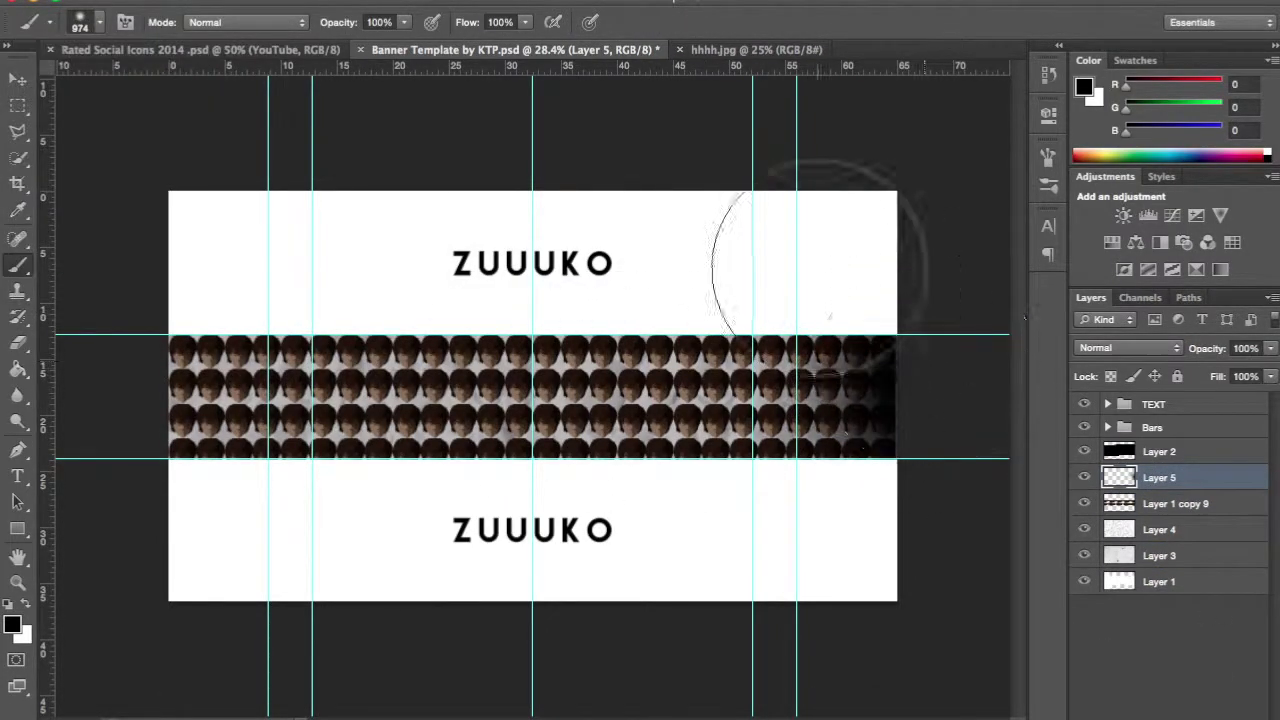
- Duplicate the black shading, mirror it horizontally onto the strip's left end and lower its opacity
key(ctrl+j)
key(ctrl+t)
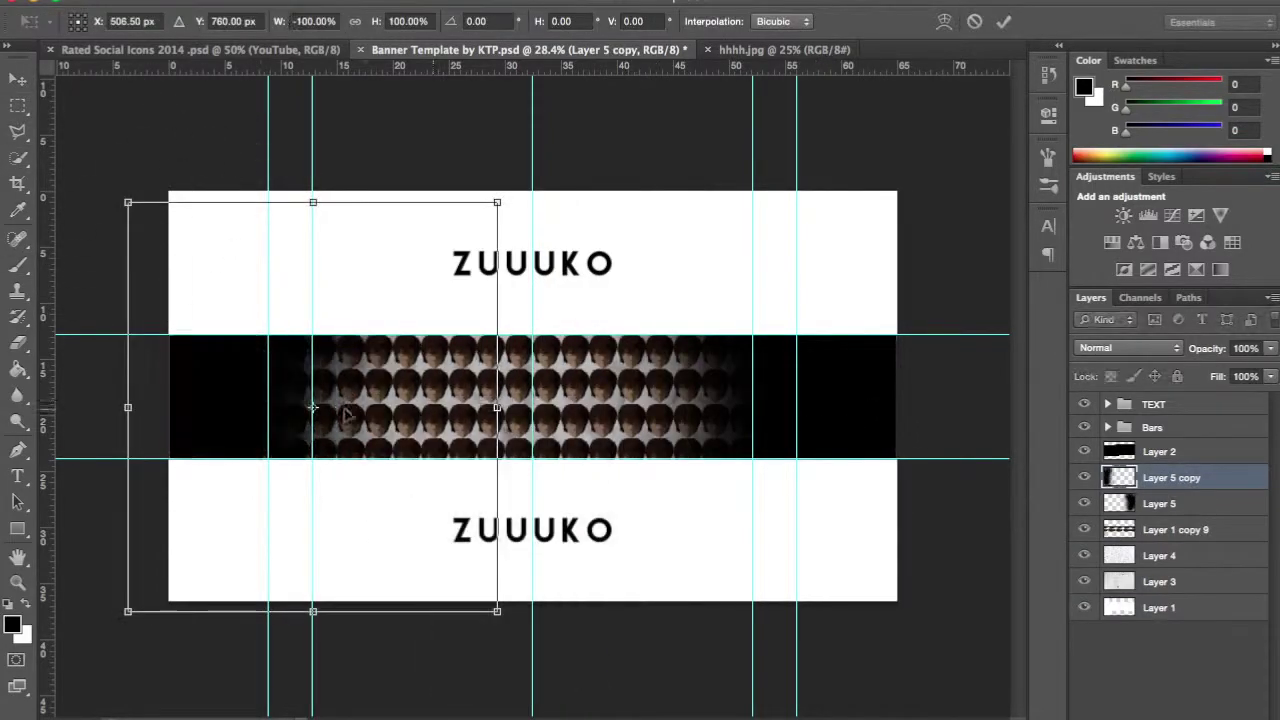
drag(748, 407, 389, 407)
key(Return)
key(v)
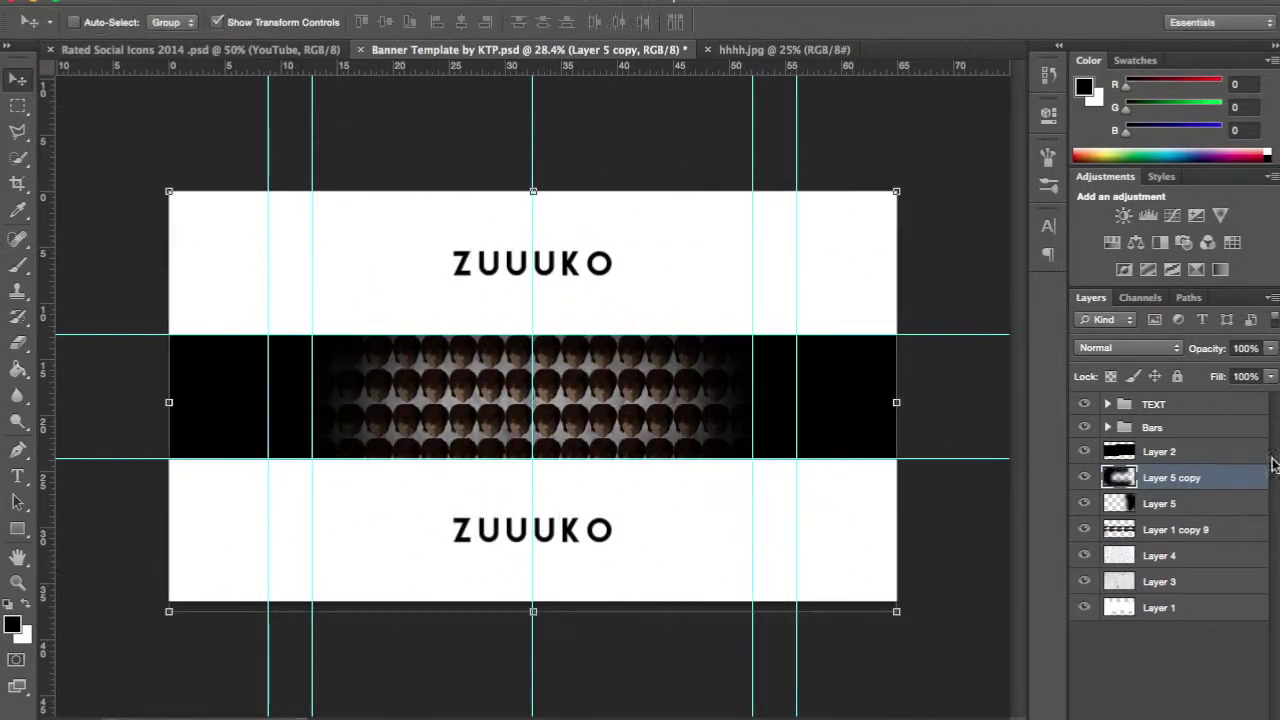
drag(1270, 348, 1228, 373)
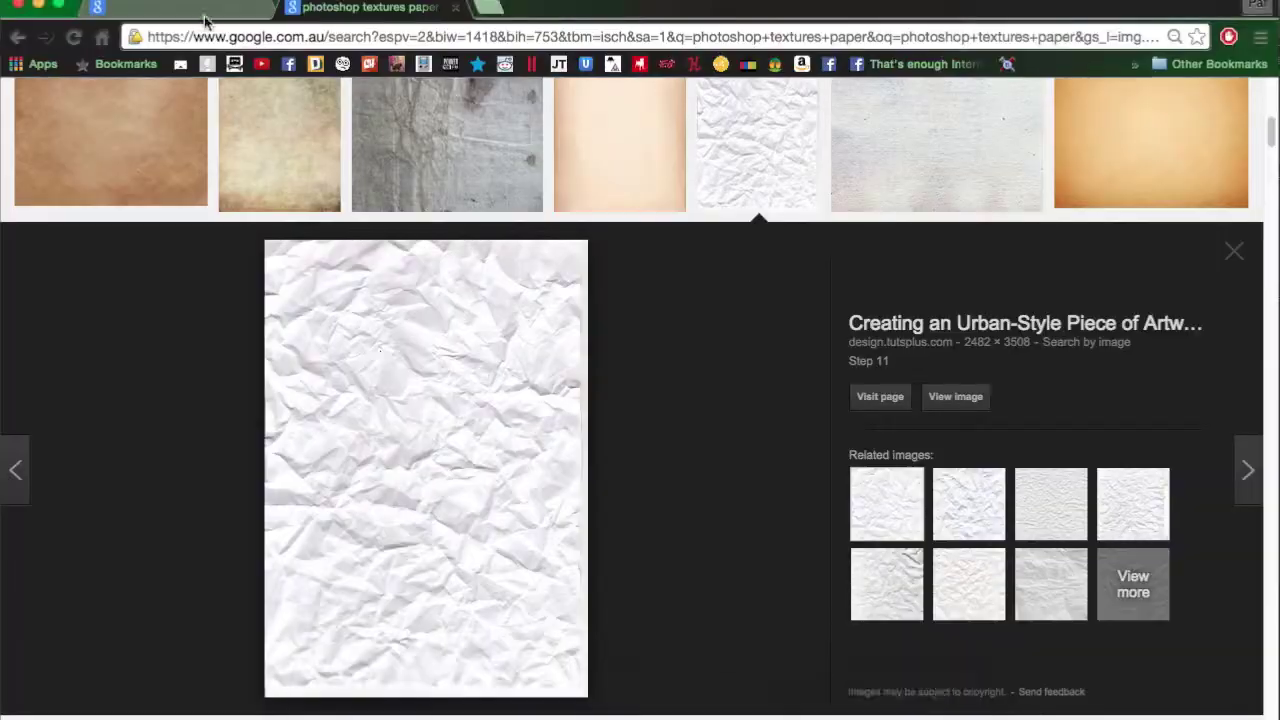
- Try placing a Zuko scene picture from the browser's zuko image results on the banner strip
click(195, 8)
click(16, 44)
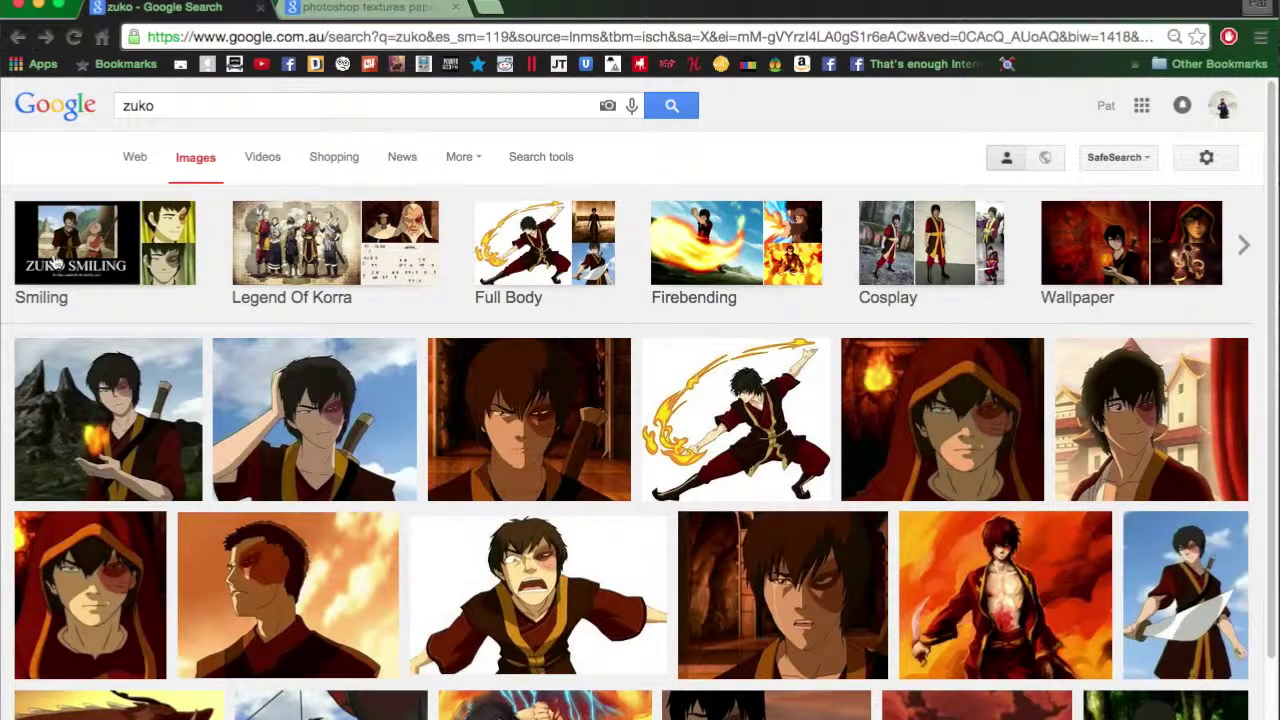
scroll(499, 329, down, 15)
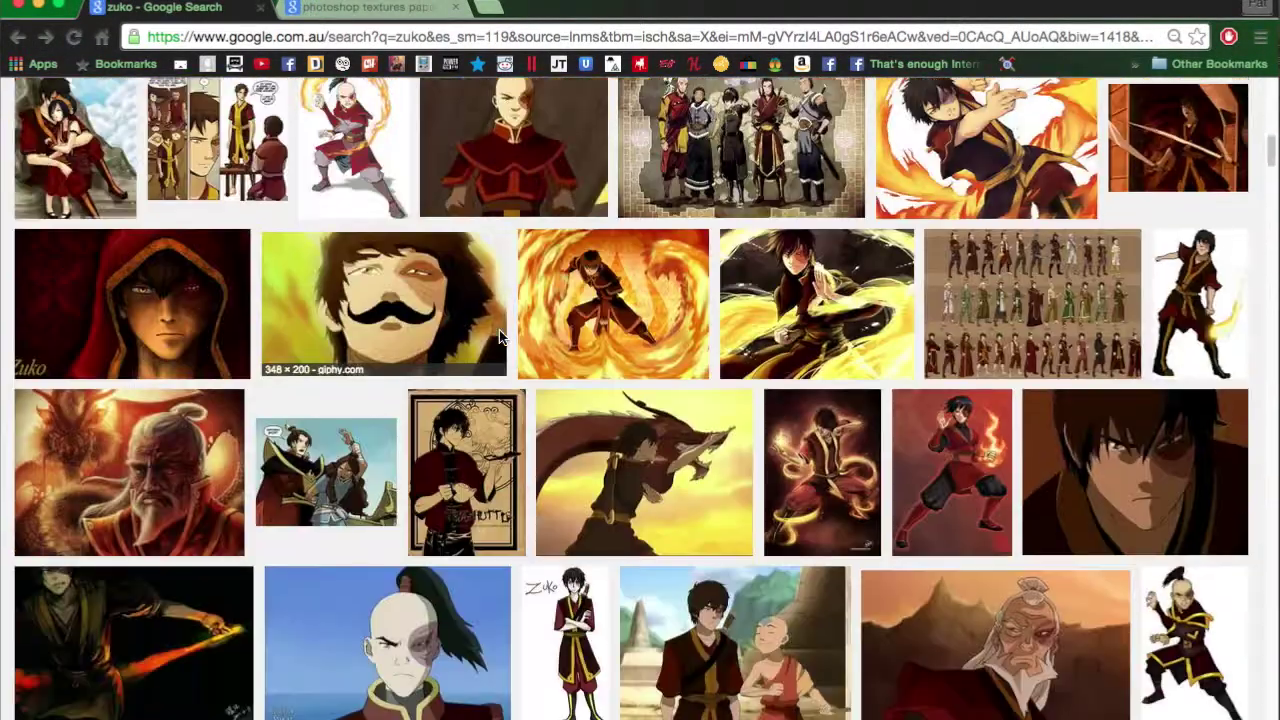
scroll(499, 330, down, 6)
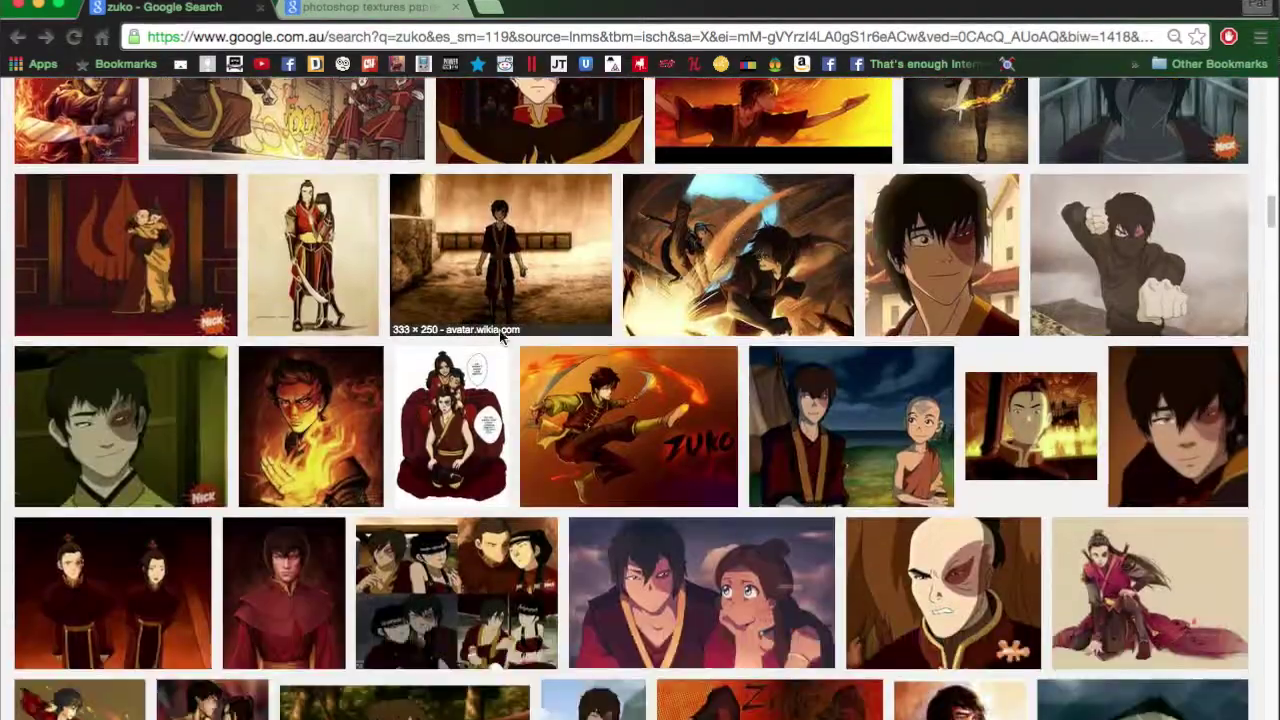
scroll(499, 330, up, 5)
click(290, 400)
drag(420, 470, 332, 380)
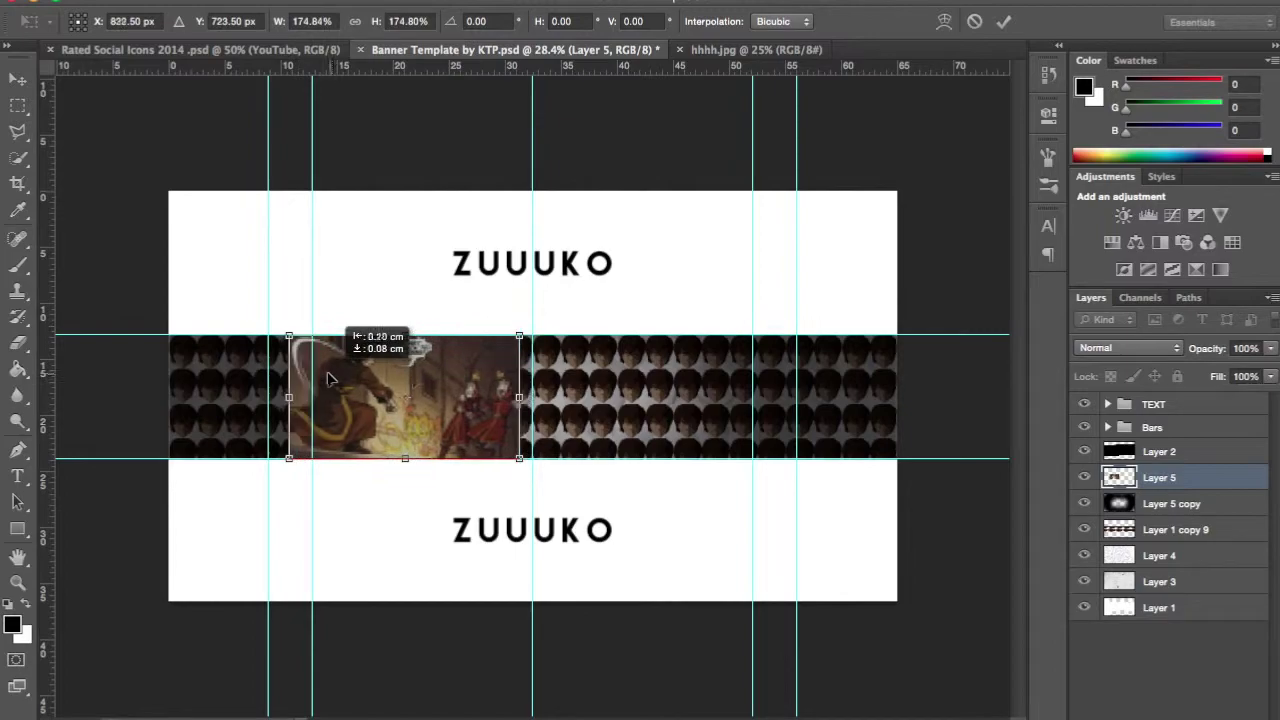
key(Escape)
- Copy the red-hooded Zuko portrait from the browser's image results, paste it into the banner and scale it to the strip's height
click(415, 705)
click(80, 330)
right_click(497, 402)
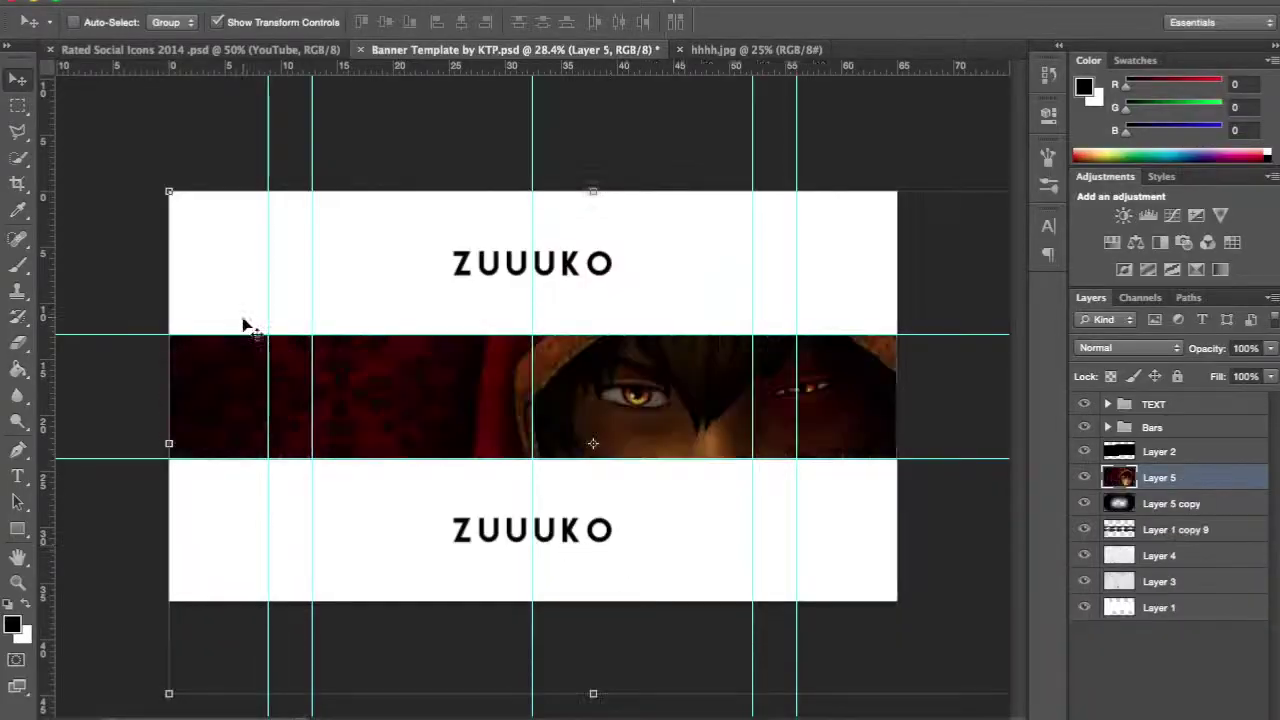
mouse_move(243, 323)
mouse_down()
mouse_move(585, 320)
mouse_move(318, 418)
mouse_move(420, 400)
mouse_up()
key(Return)
- Erase the background around the hooded Zuko portrait with a soft size 167 eraser
key(z)
key(e)
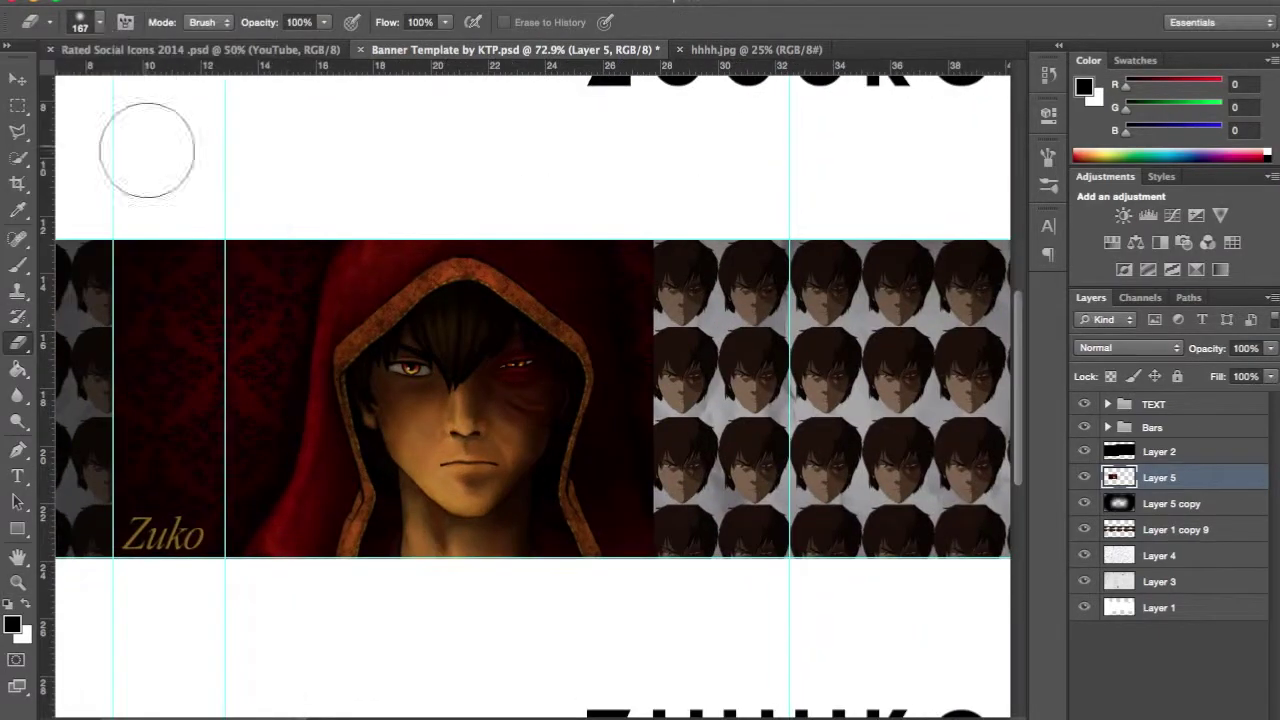
key(z)
drag(540, 414, 480, 414)
key(v)
- Try the hooded portrait layer beneath the black shading layer
click(1170, 503)
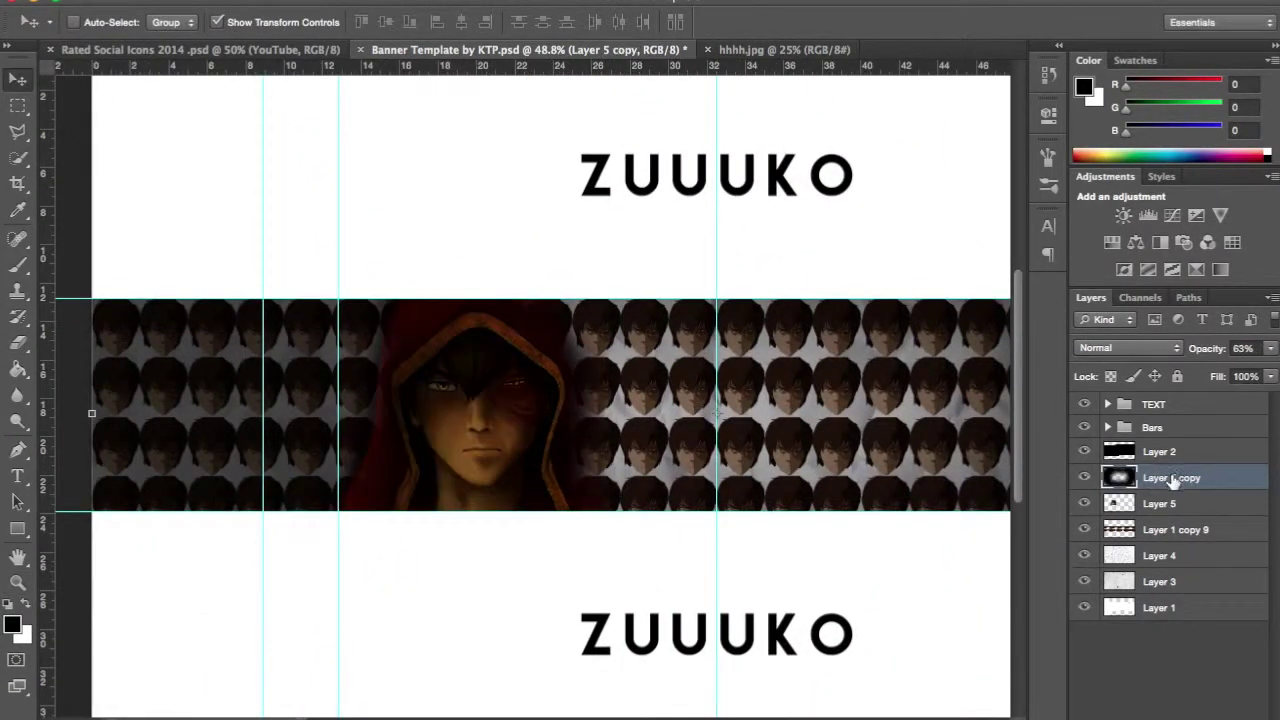
key(z)
alt+click(620, 486)
drag(620, 486, 640, 486)
key(v)
key(alt+])
drag(343, 383, 322, 383)
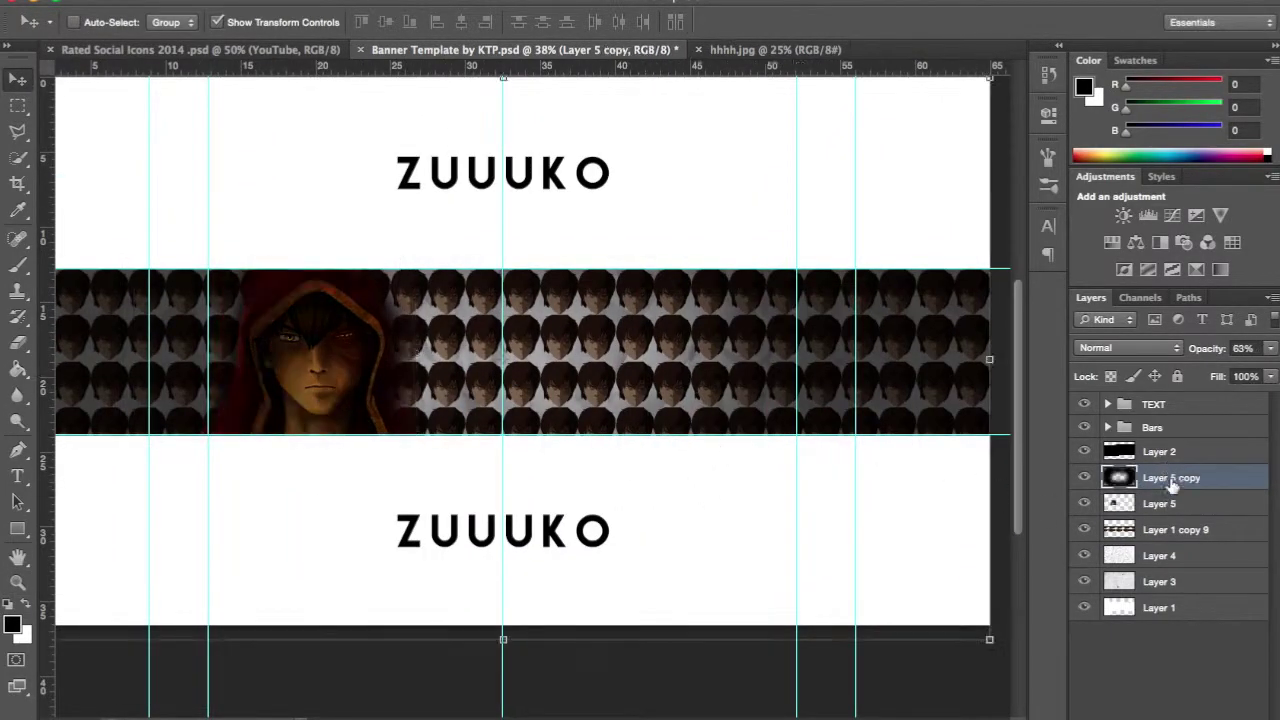
click(1106, 505)
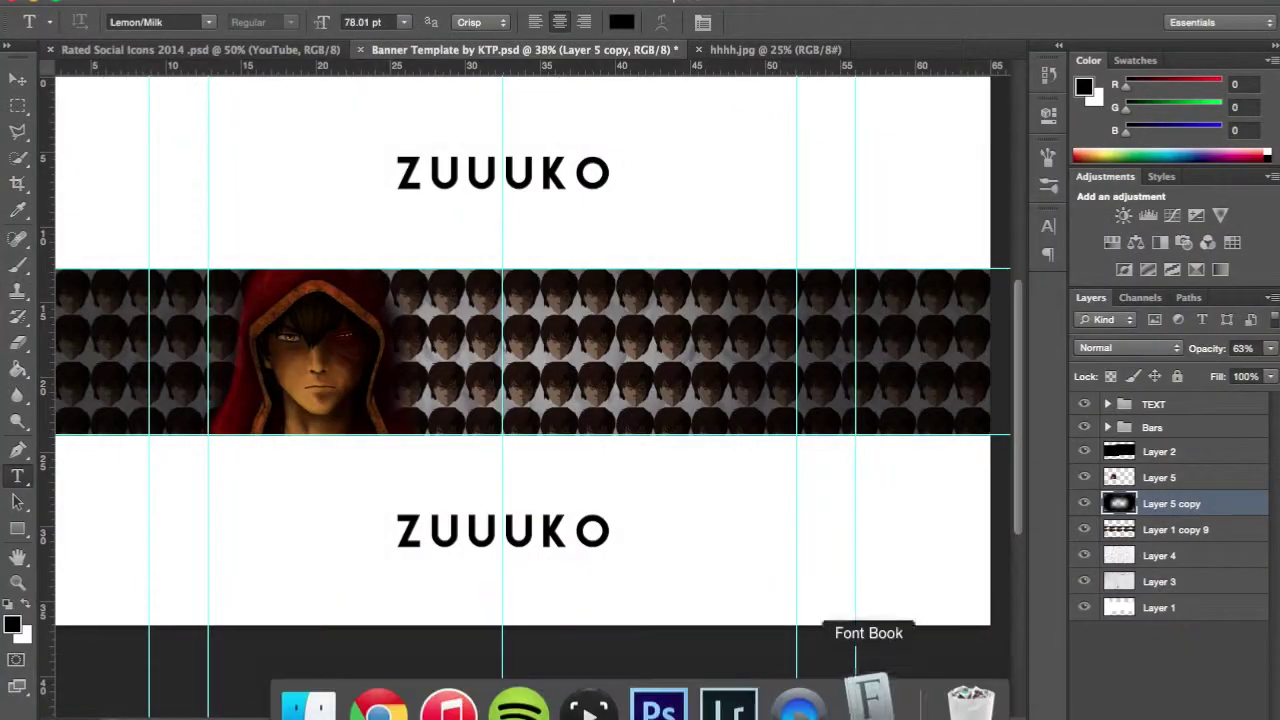
- Add the white title ZUUUKO in the Blacklisted font beside the portrait and move its layer above Layer 2
click(868, 702)
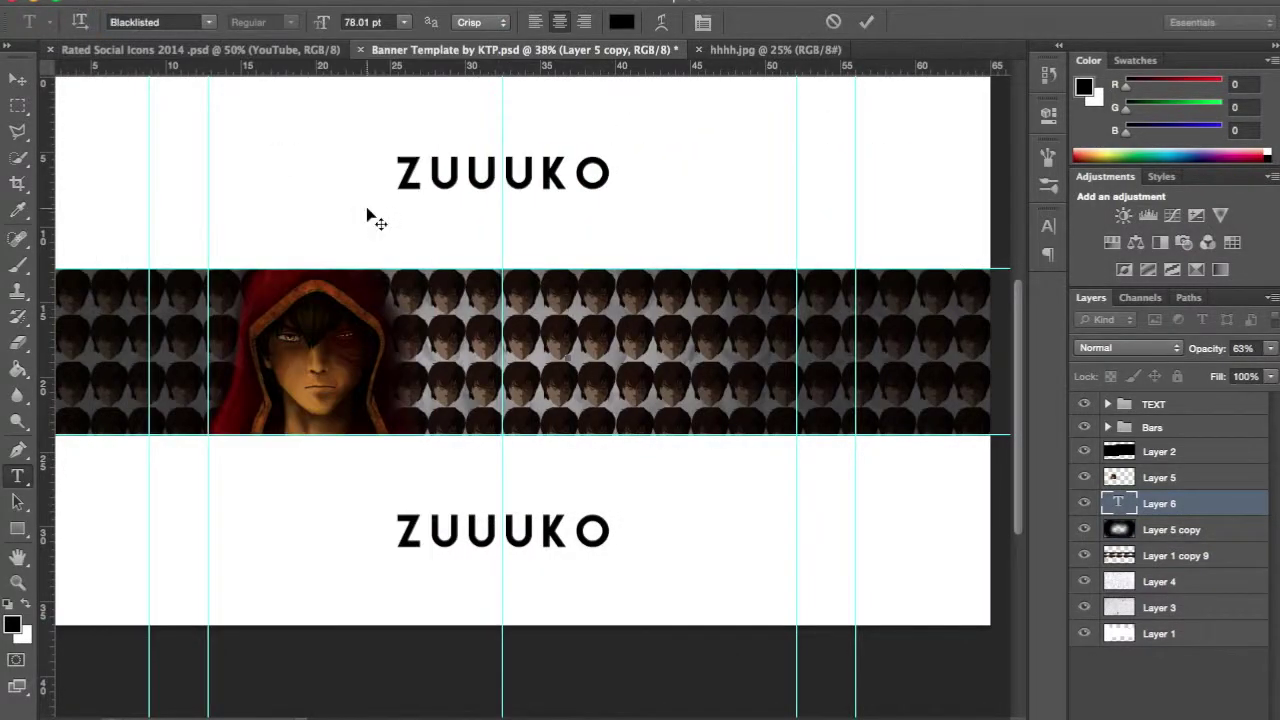
drag(578, 395, 648, 405)
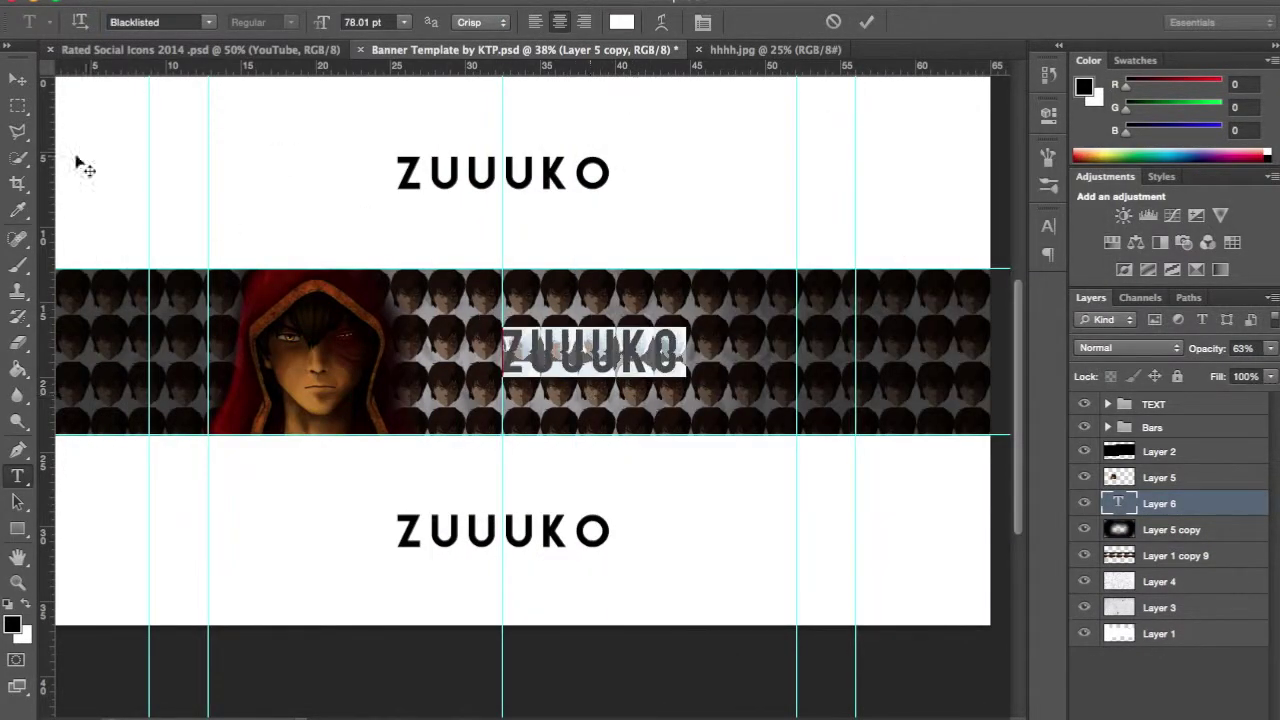
click(17, 78)
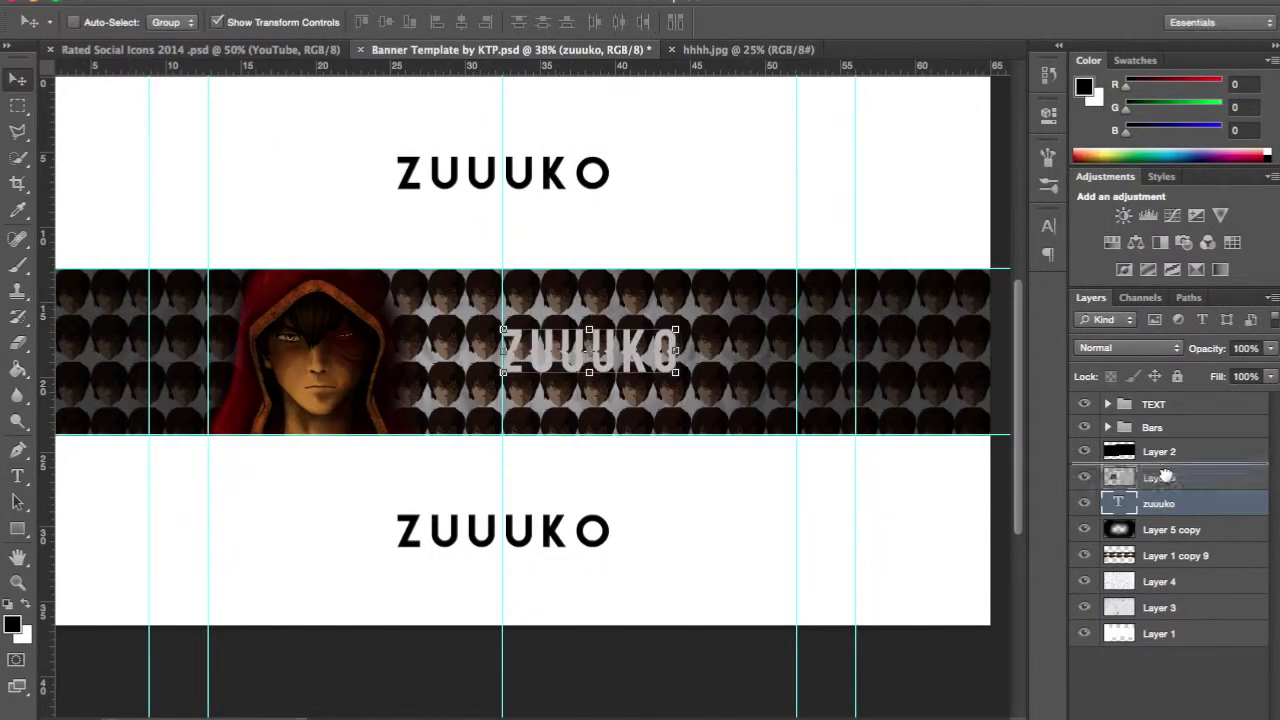
- Add GAMING beneath ZUUUKO scaled to about 66%, align the right ends of both words and colour GAMING red
key(t)
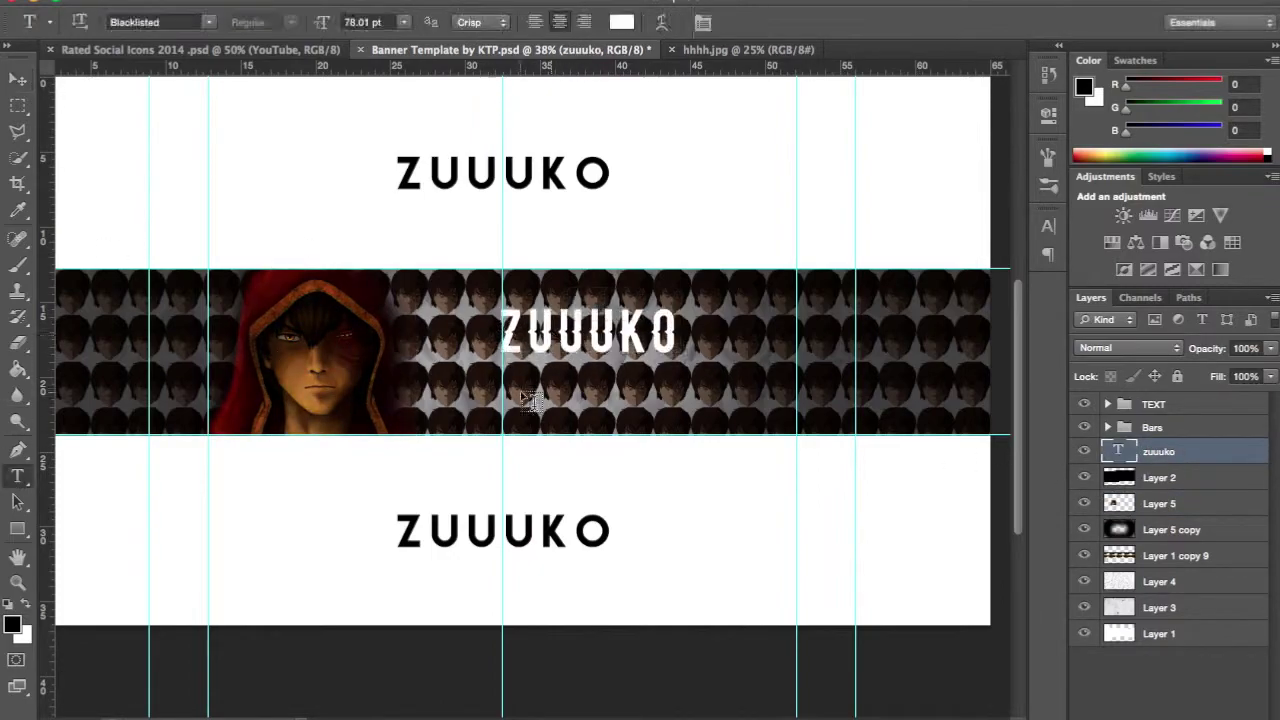
click(523, 385)
text(GAMING)
click(17, 78)
drag(433, 358, 530, 370)
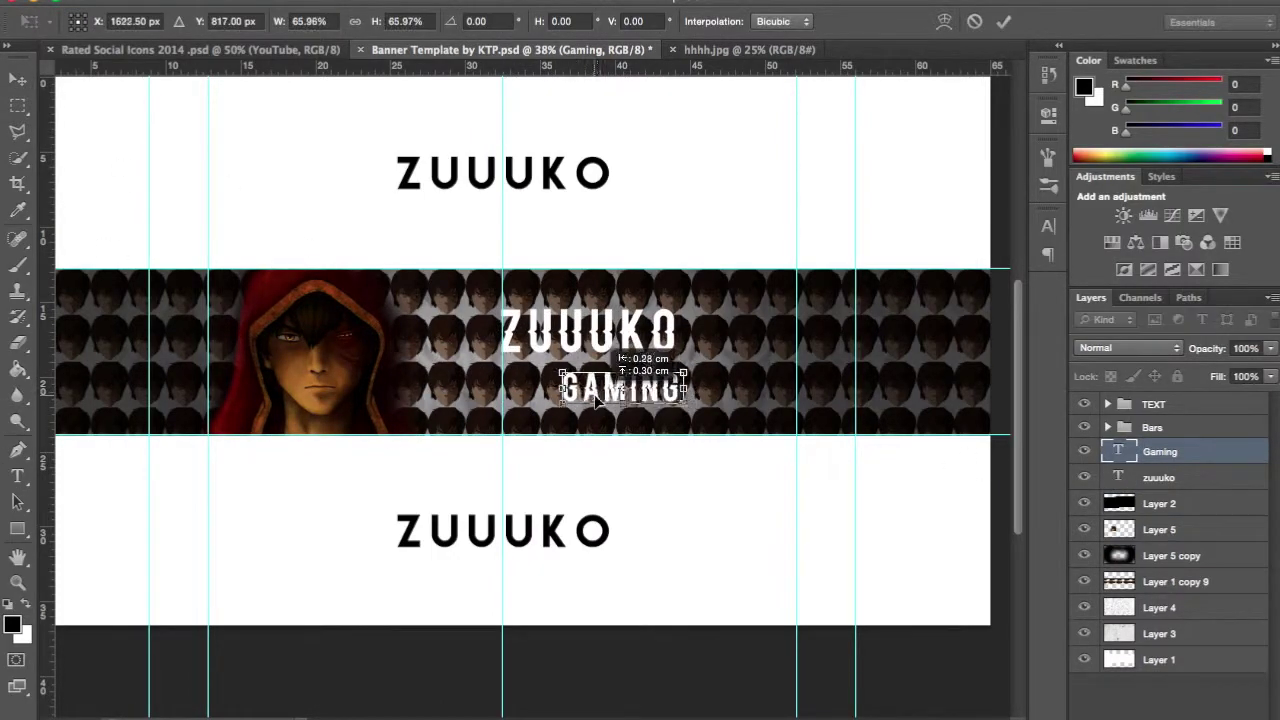
drag(597, 398, 595, 398)
key(Return)
scroll(658, 355, up, 5)
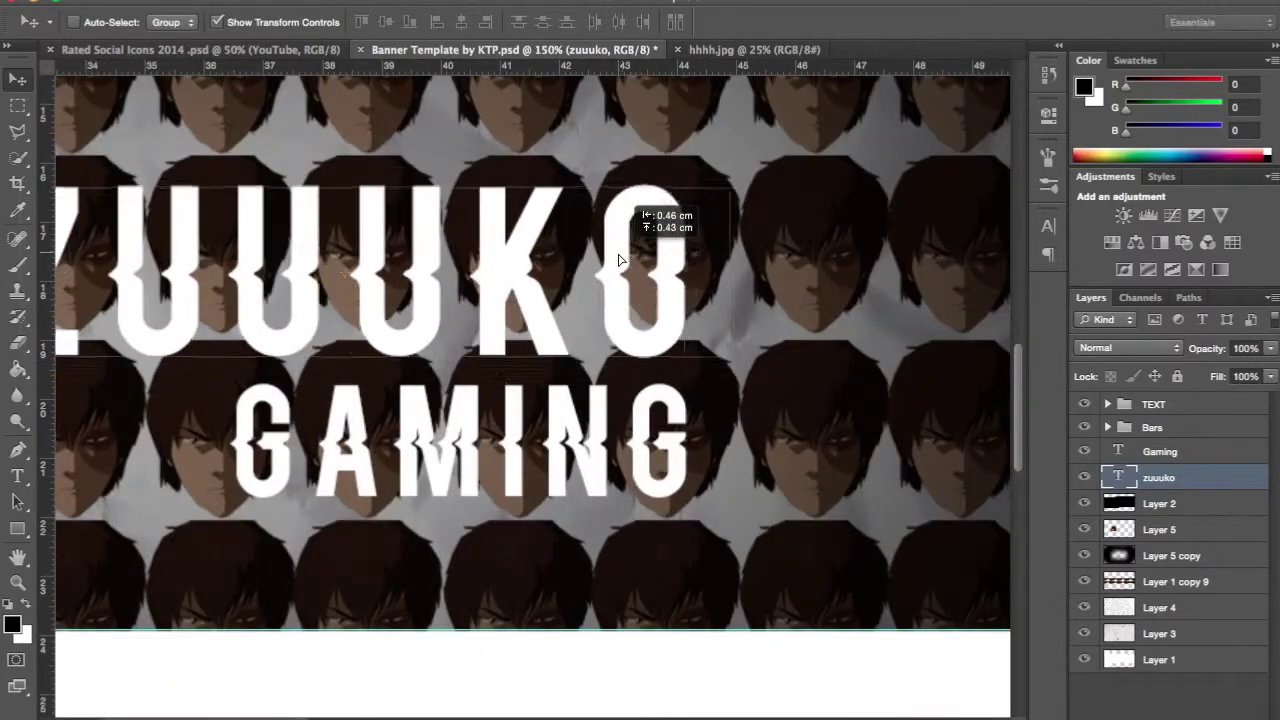
key(super+0)
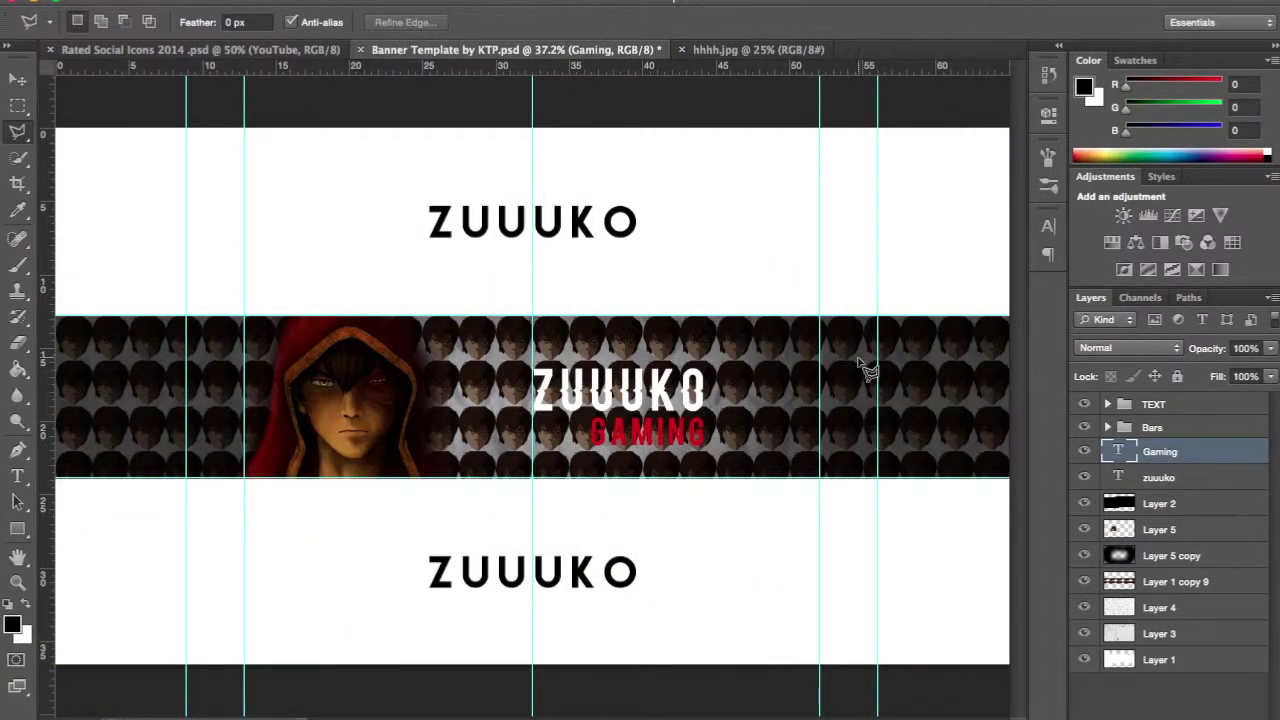
- Outline an angled bar above the title along the strip's upper edge and fill it black on a new layer at 77% opacity
scroll(865, 368, up, 3)
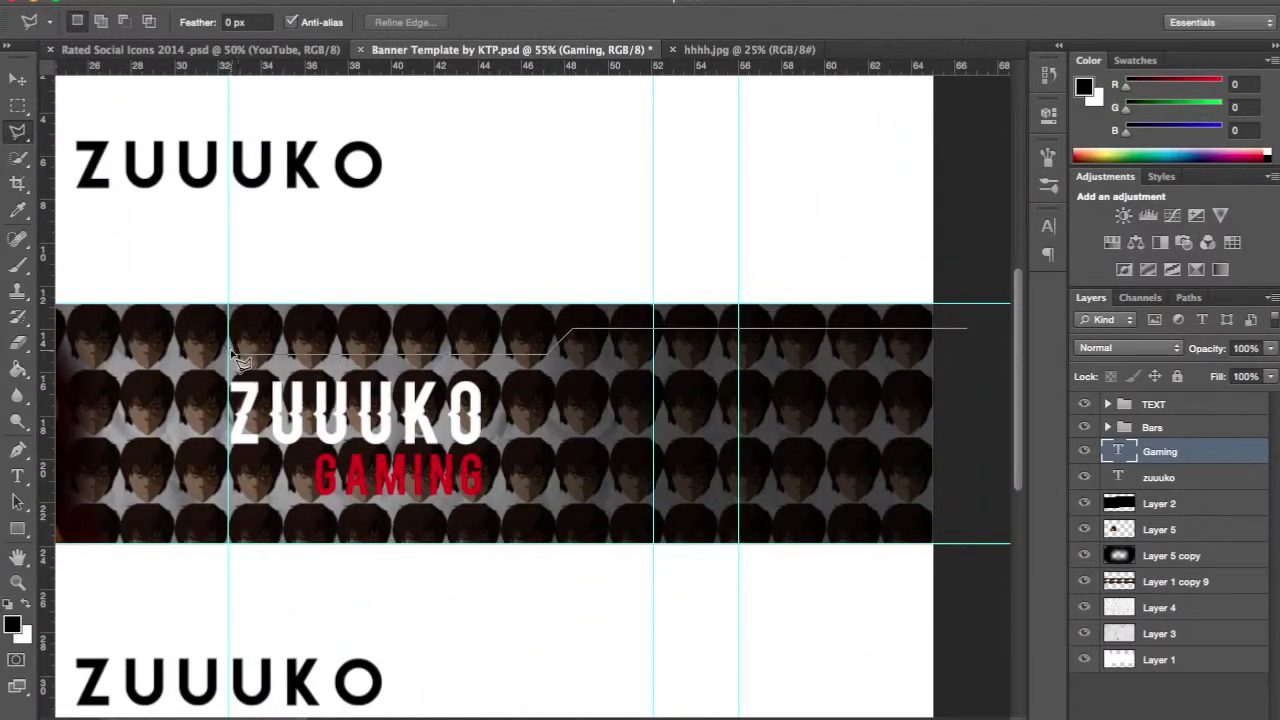
key(super+shift+alt+n)
key(alt+BackSpace)
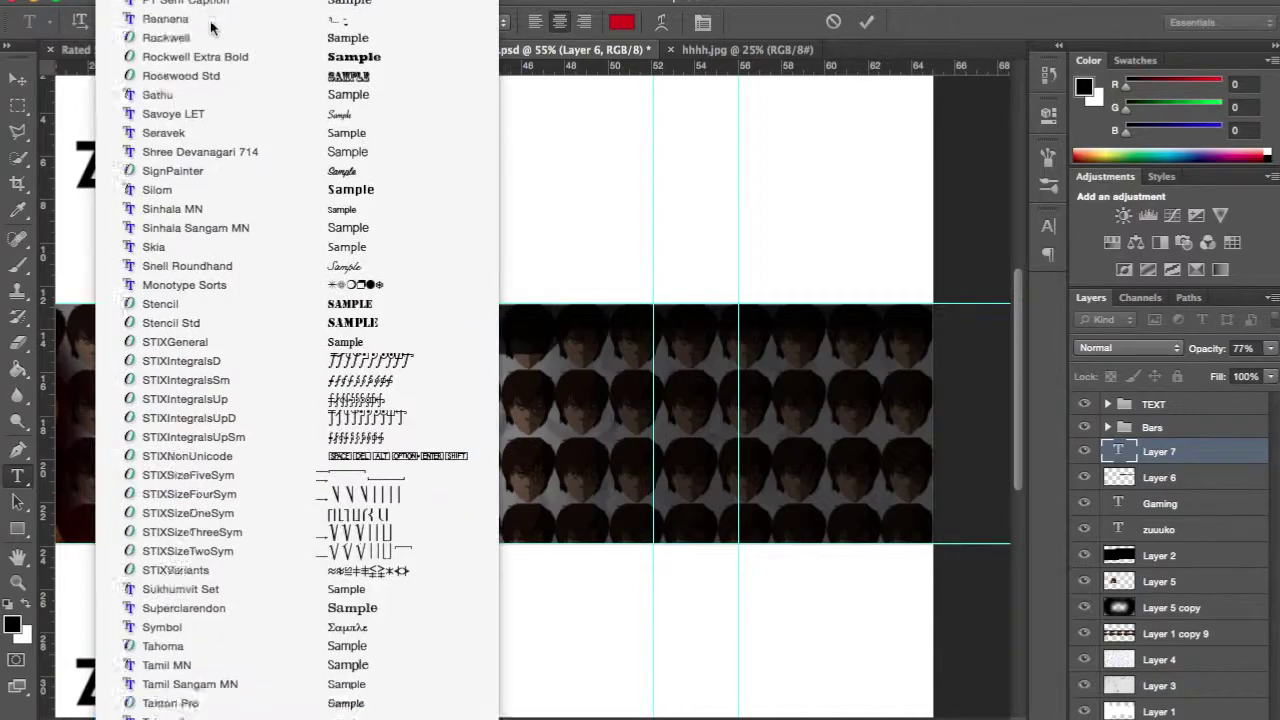
- Add the red text "Subscribe for Call of Duty Videos" on the dark bar in Telegrafico at 17.01 pt
click(229, 694)
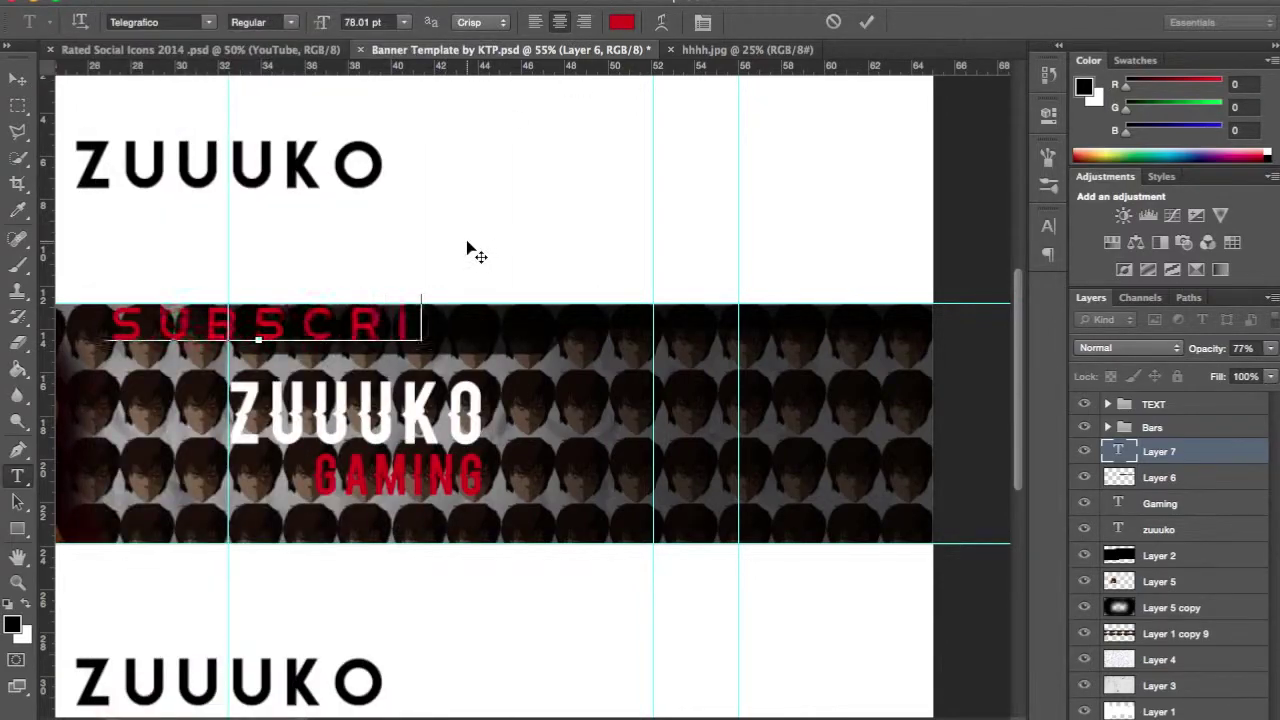
drag(322, 22, 285, 22)
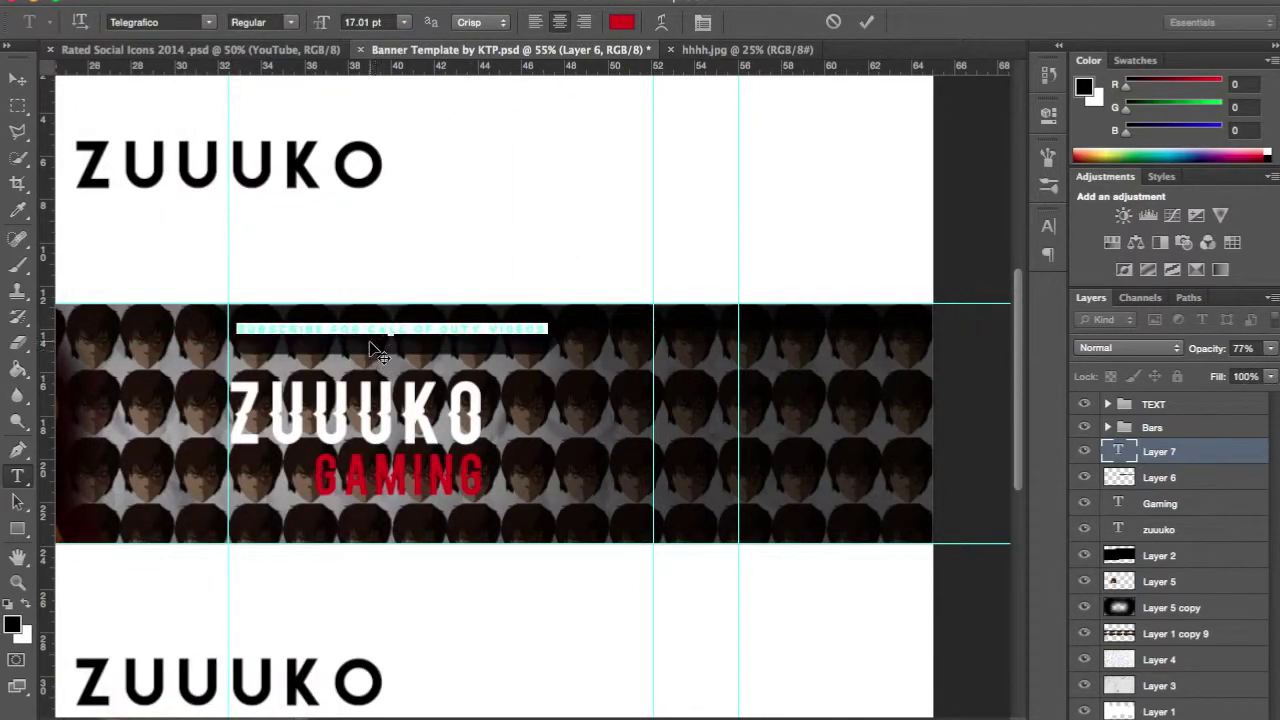
key(ctrl+Return)
key(v)
- Hide the head pattern layer and fill a slanted red stripe along the dark bar's left end on a new layer
key(ctrl+plus)
key(ctrl+plus)
key(ctrl+plus)
key(ctrl+plus)
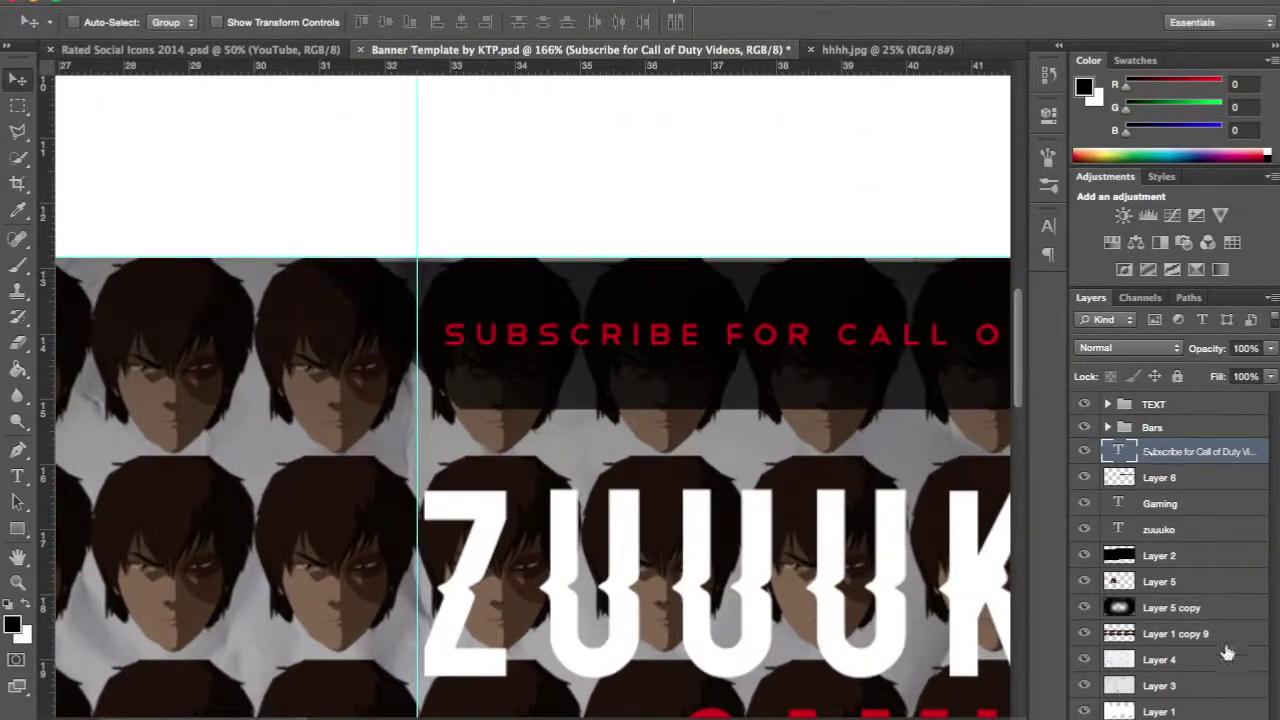
click(1084, 659)
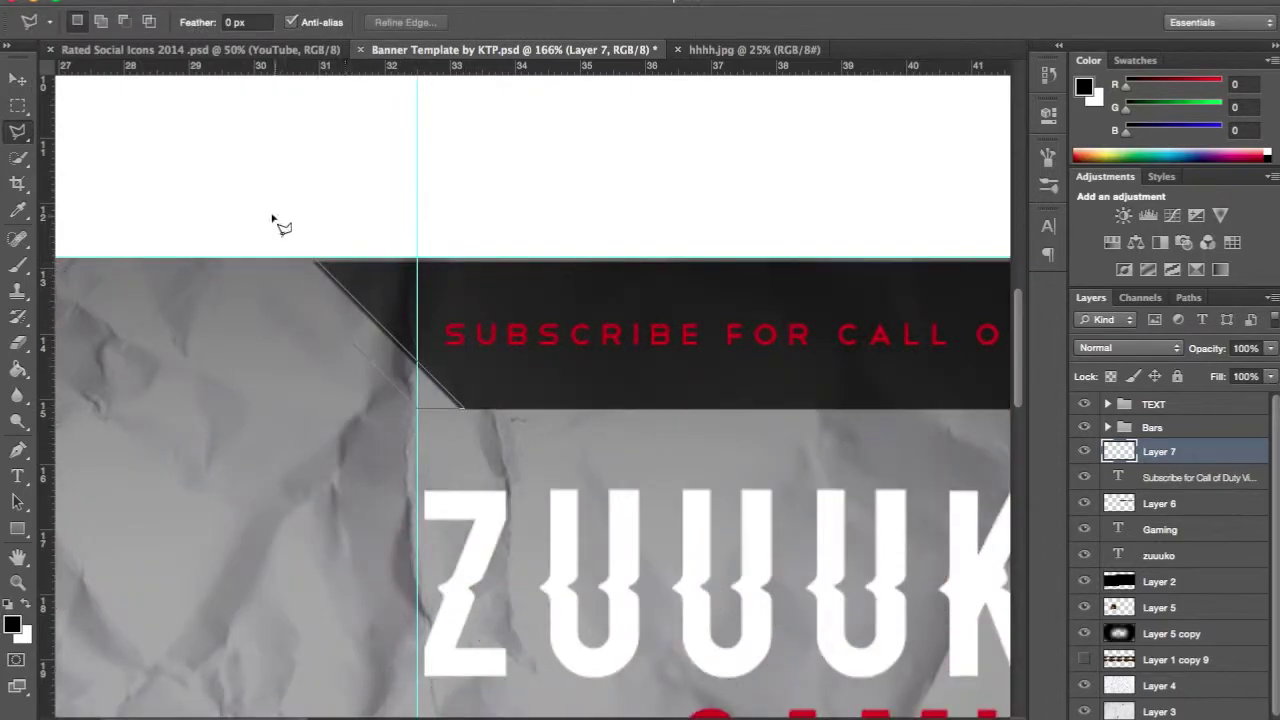
key(alt+BackSpace)
key(ctrl+d)
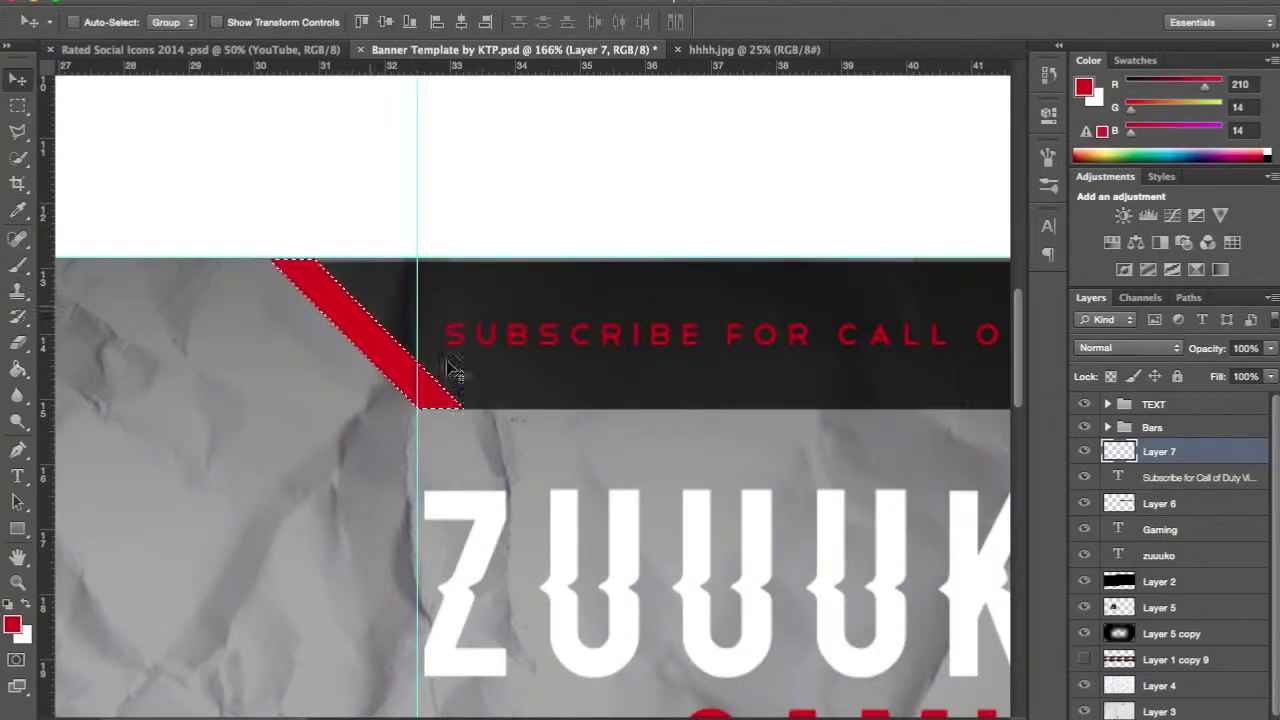
- Fill a matching slanted red stripe on the dark bar's angled edge past the right end of the subscribe text
scroll(934, 437, right, 10)
scroll(730, 295, up, 3)
key(l)
key(alt+BackSpace)
key(ctrl+d)
- Show the head pattern layer again and move the hooded portrait layer above Layer 2
key(z)
mouse_move(700, 443)
mouse_down()
mouse_move(560, 443)
mouse_move(5, 118)
mouse_up()
key(v)
scroll(340, 478, down, 5)
key(v)
click(1084, 659)
click(1085, 660)
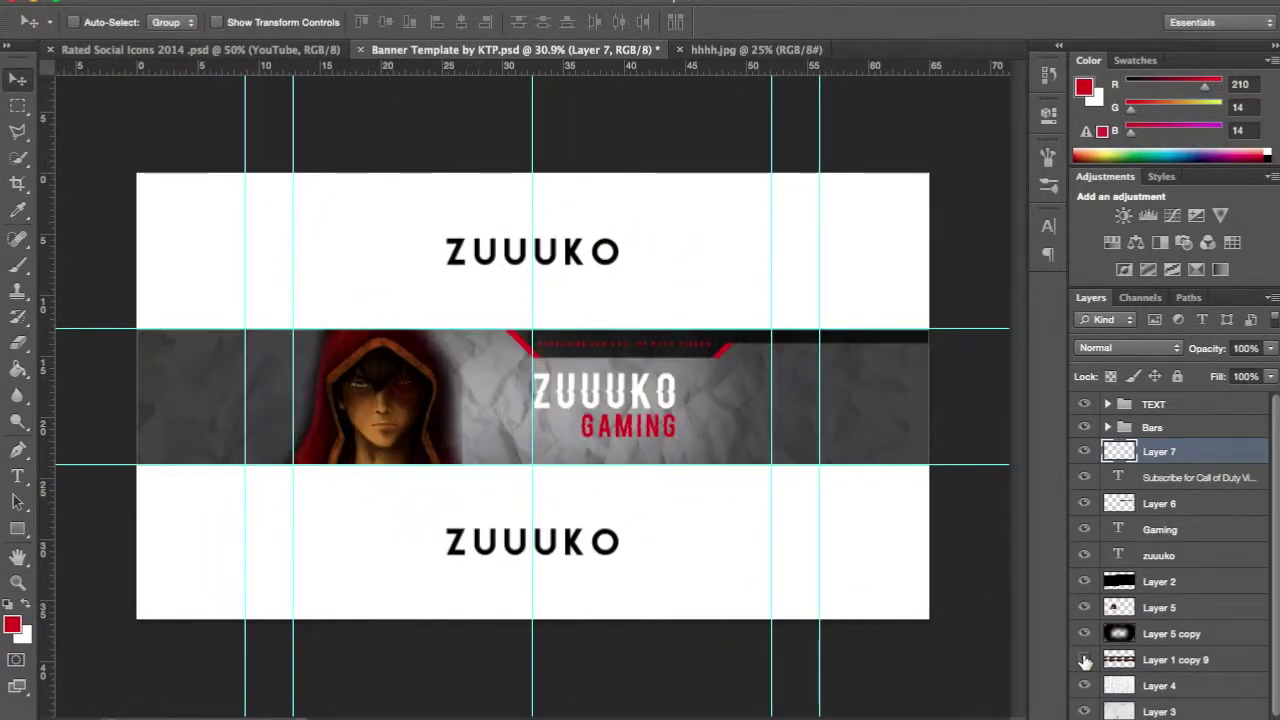
click(1085, 660)
drag(1140, 607, 1137, 580)
key(ctrl+u)
key(Escape)
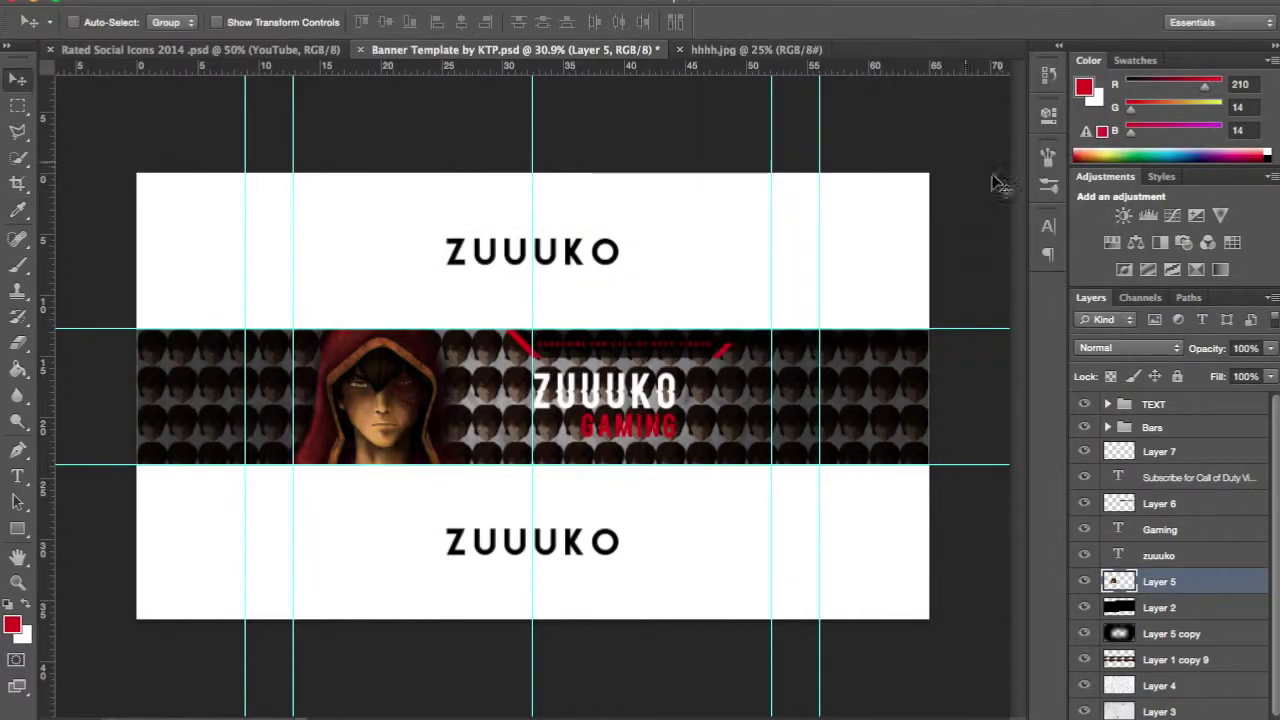
- Apply a Multiply drop shadow with 75% opacity and a 120° angle to Group 2
double_click(1201, 519)
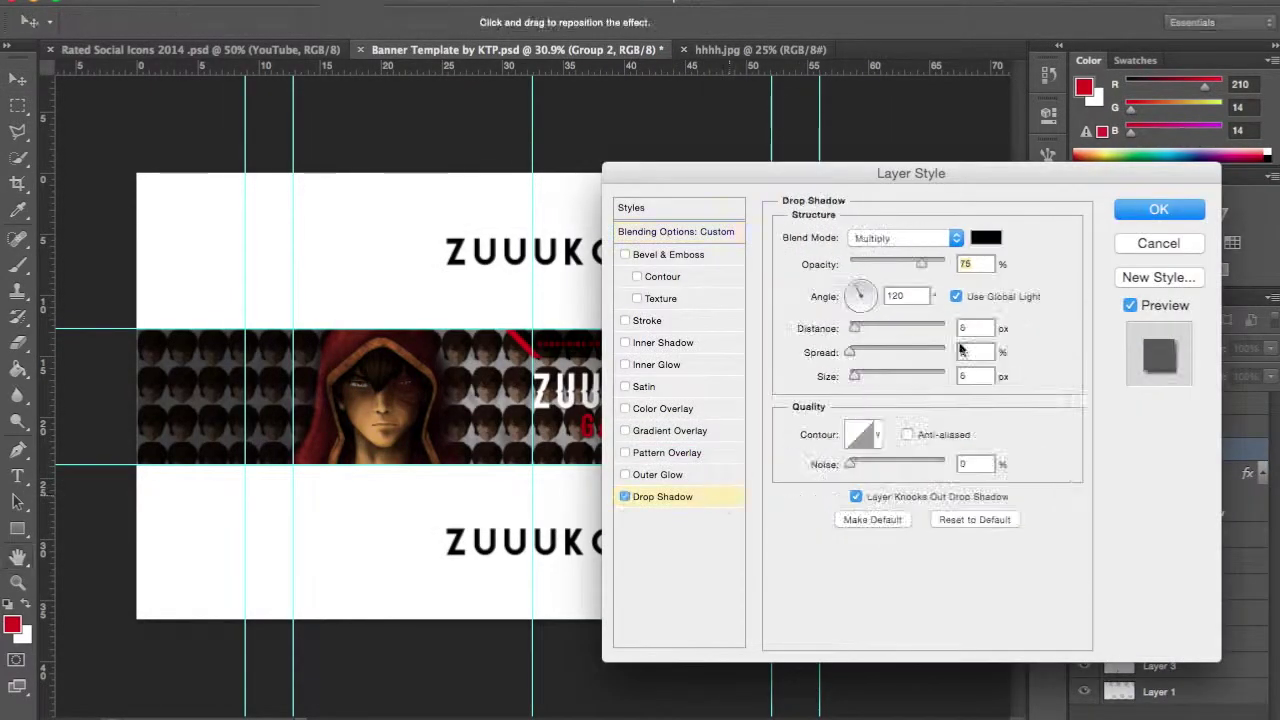
key(Return)
scroll(500, 400, up, 2)
click(1159, 497)
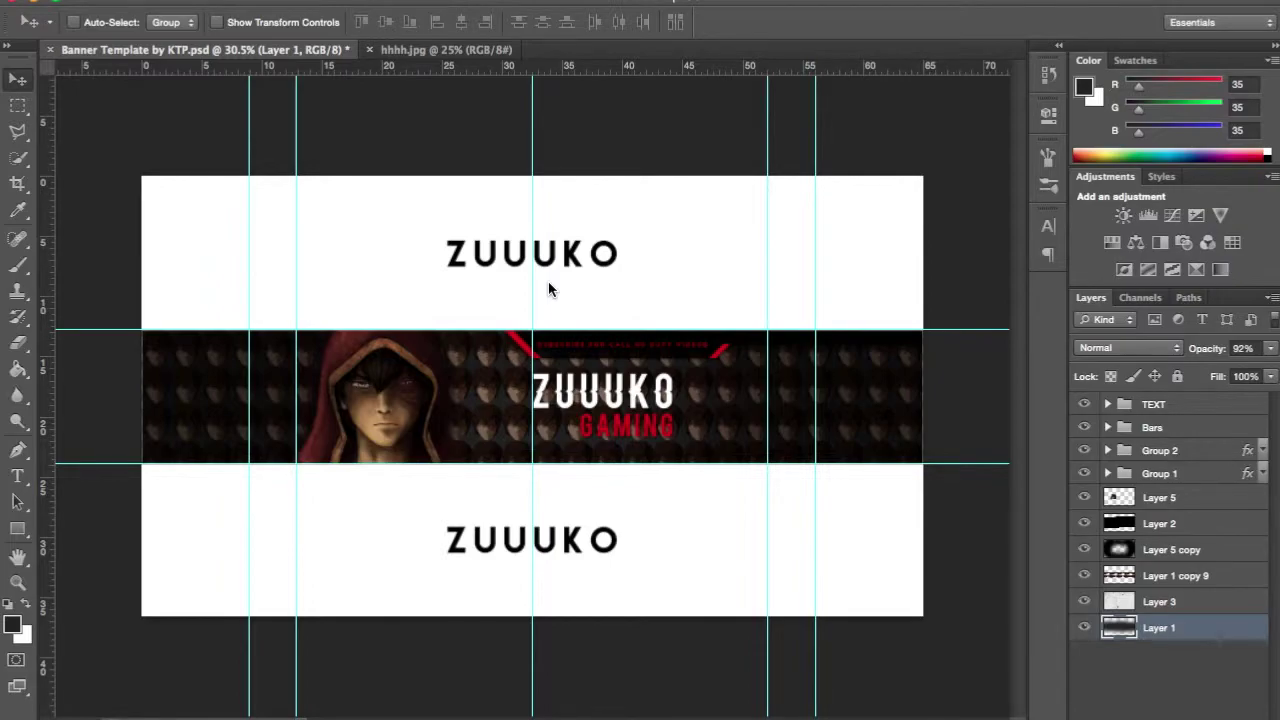
- Preview the images in the Textures/Stocks folder and open 394749.jpg
key(super+o)
click(350, 197)
double_click(580, 126)
double_click(545, 91)
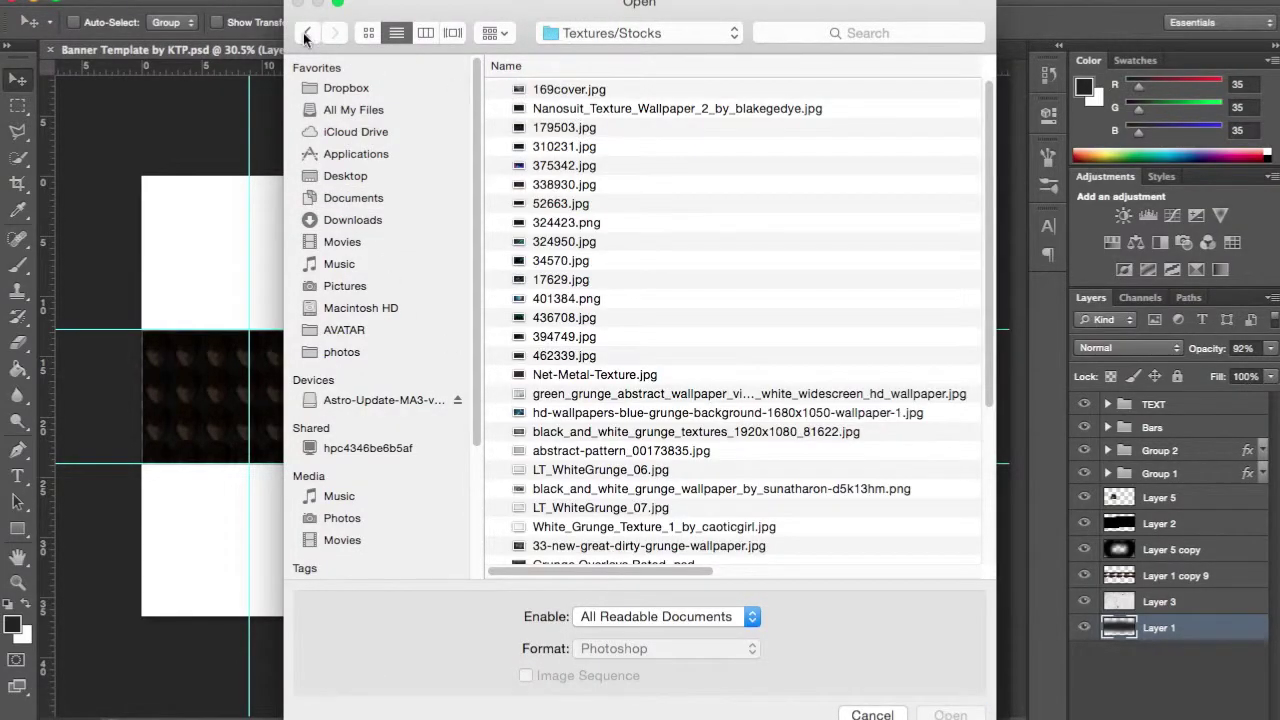
key(Down)
key(Down)
key(Down)
key(space)
key(Down)
key(Down)
key(Down)
key(space)
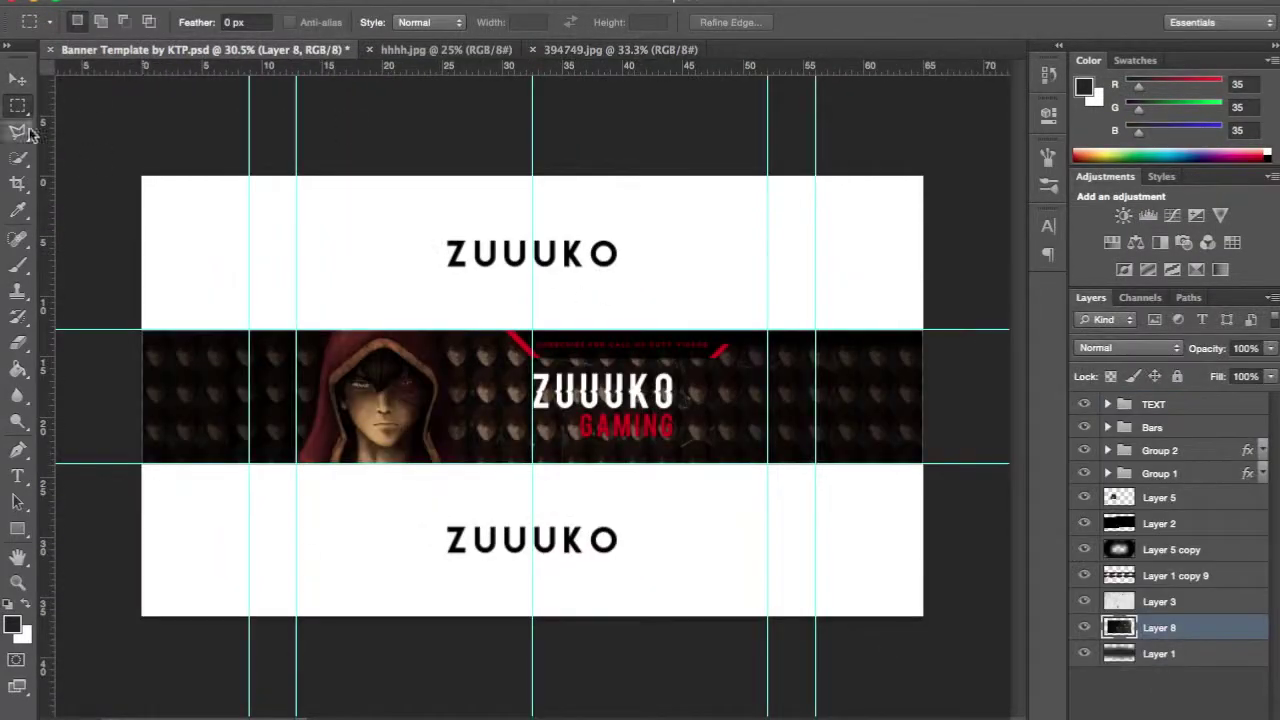
- Try the 394749.jpg texture scaled to the whole banner with other blend modes, then delete its layer
key(ctrl+t)
key(Return)
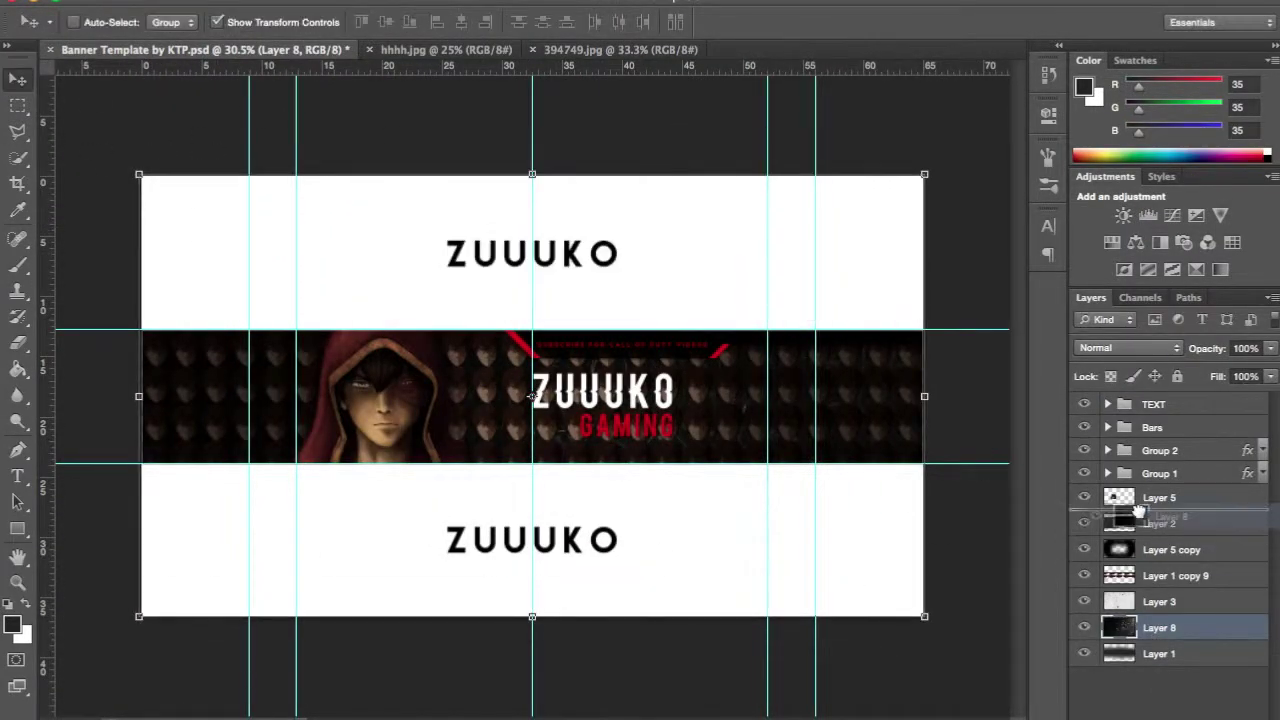
click(1128, 347)
click(1116, 347)
key(Delete)
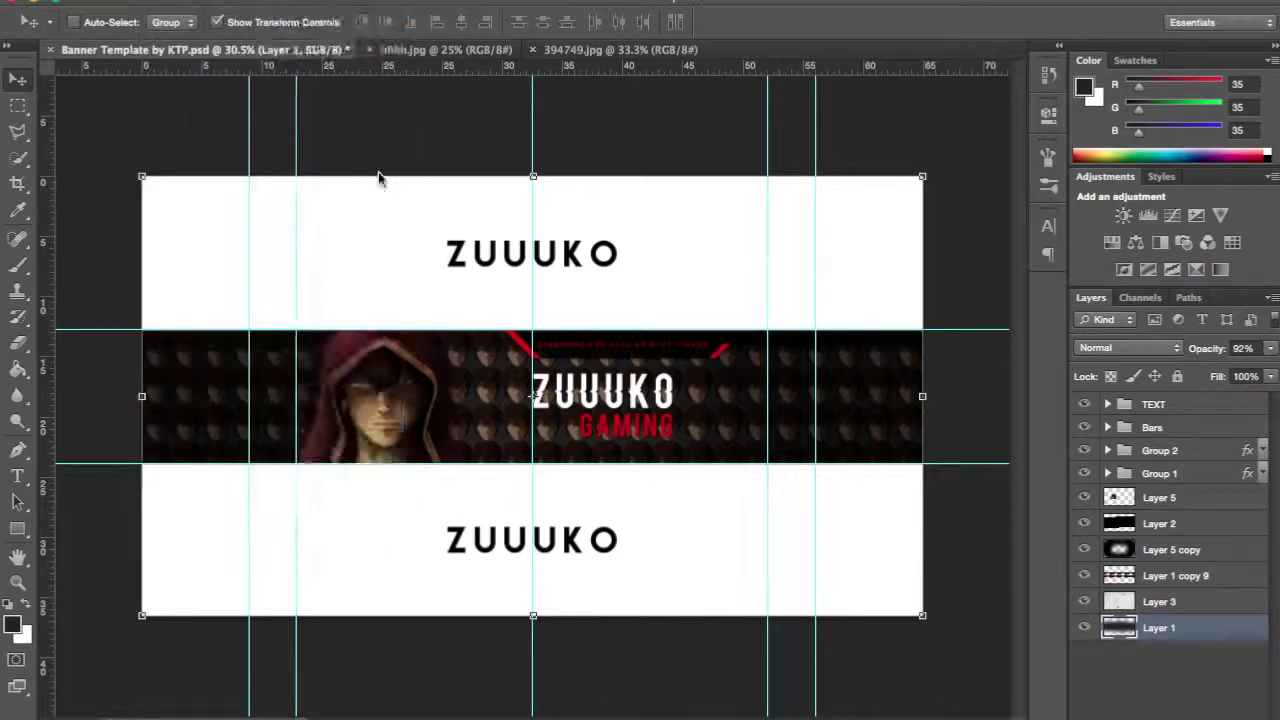
- Preview texture files and browse the Manipulation folder for another image to overlay on the banner
key(ctrl+o)
key(space)
key(Down)
key(space)
key(super+Up)
key(space)
key(space)
click(310, 33)
click(310, 33)
key(super+Up)
key(Down)
key(super+Down)
key(Down)
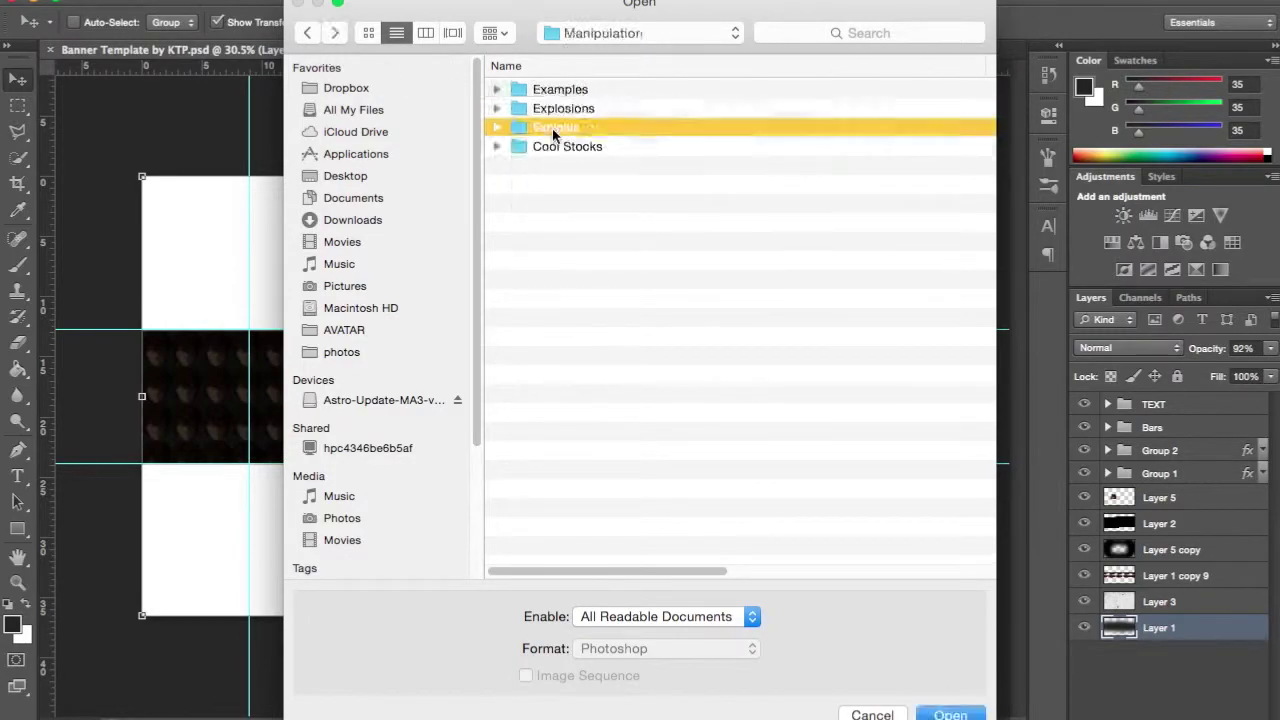
key(Down)
key(Down)
key(super+Down)
- Look through the Patterns/Textures folder and the Rated 50k Pack 1 folder for a suitable overlay texture
click(310, 38)
click(310, 38)
click(308, 36)
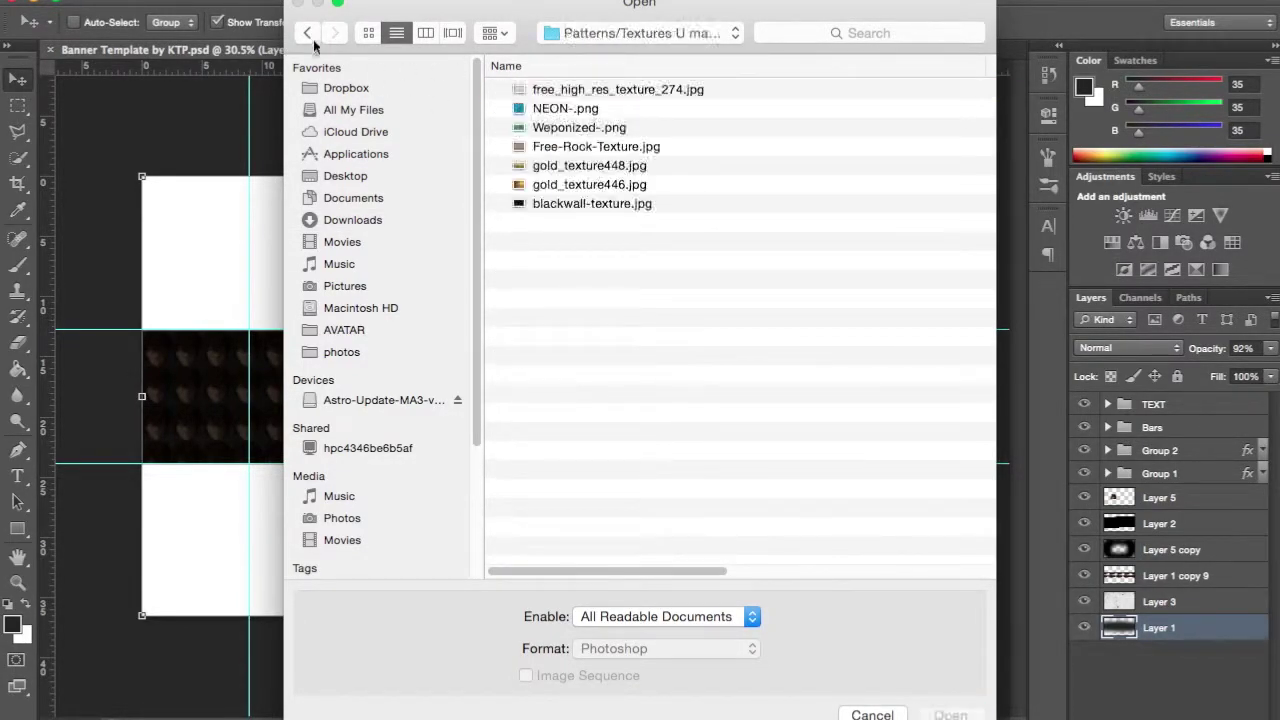
key(Down)
key(super+Down)
key(super+Up)
key(Down)
key(super+Down)
key(Down)
key(Down)
key(Down)
key(Down)
key(Down)
key(super+Up)
key(Down)
key(super+Down)
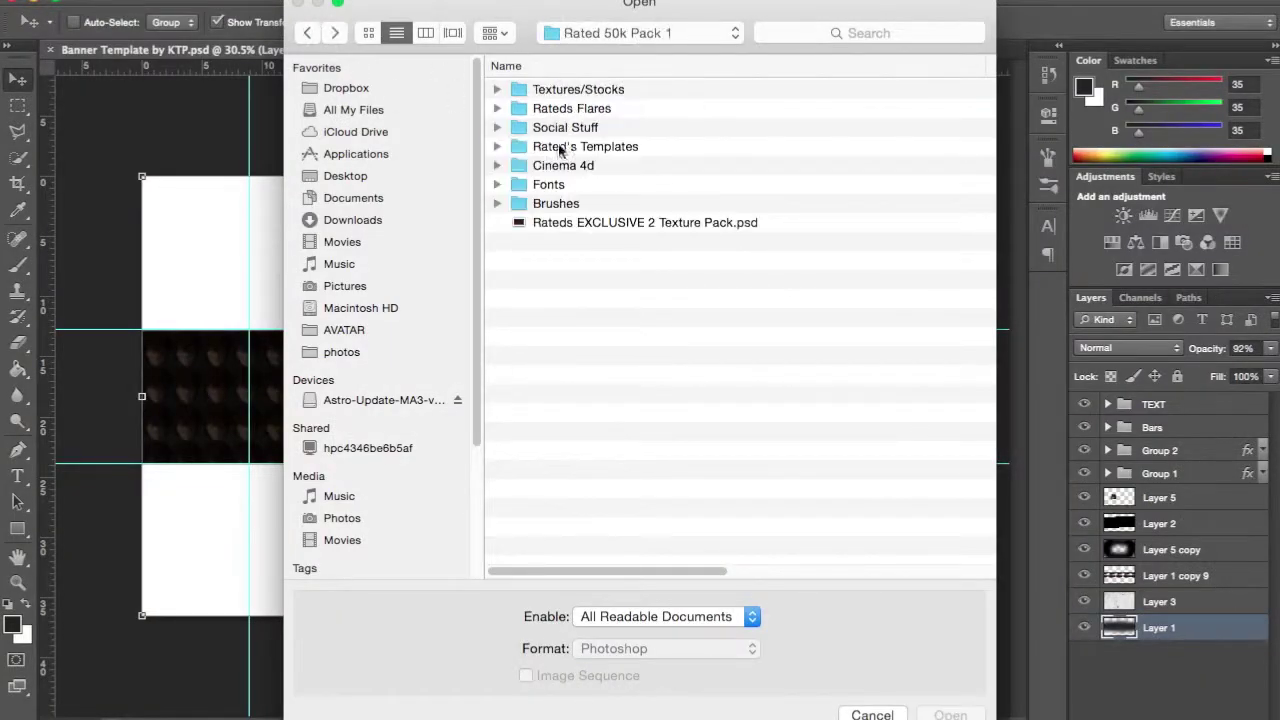
- Browse the subfolders of Rated 50k Pack 1 and open the Cool Stocks folder
key(super+Up)
key(Down)
key(super+Down)
key(Down)
key(super+Down)
key(Down)
key(super+Down)
key(Down)
key(space)
key(space)
key(super+Up)
key(Down)
key(super+Down)
key(Down)
key(Down)
key(super+Up)
key(Down)
key(Down)
key(Down)
key(super+Down)
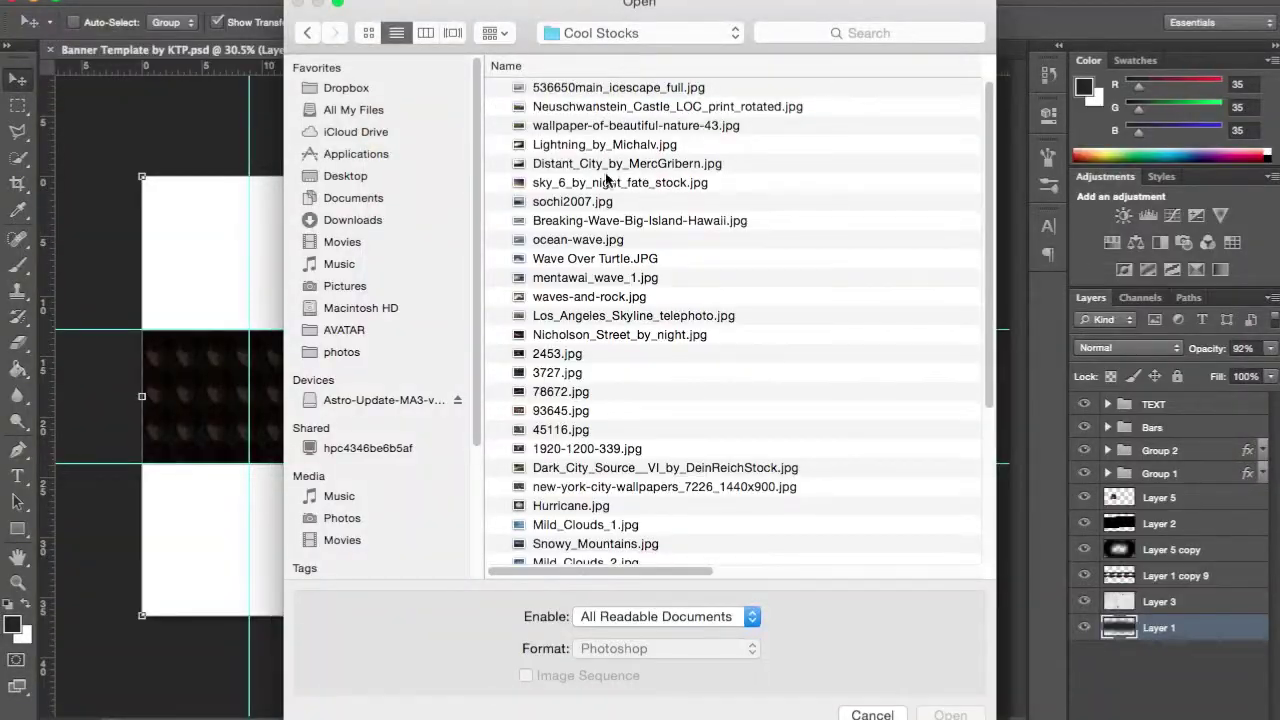
- Go through the Cool Stocks images down to the City files, previewing some as possible banner backgrounds
key(Down)
key(Down)
key(Down)
key(Down)
key(Down)
key(Down)
key(Down)
key(Down)
key(Down)
key(Down)
key(Down)
key(Down)
key(space)
key(Down)
key(space)
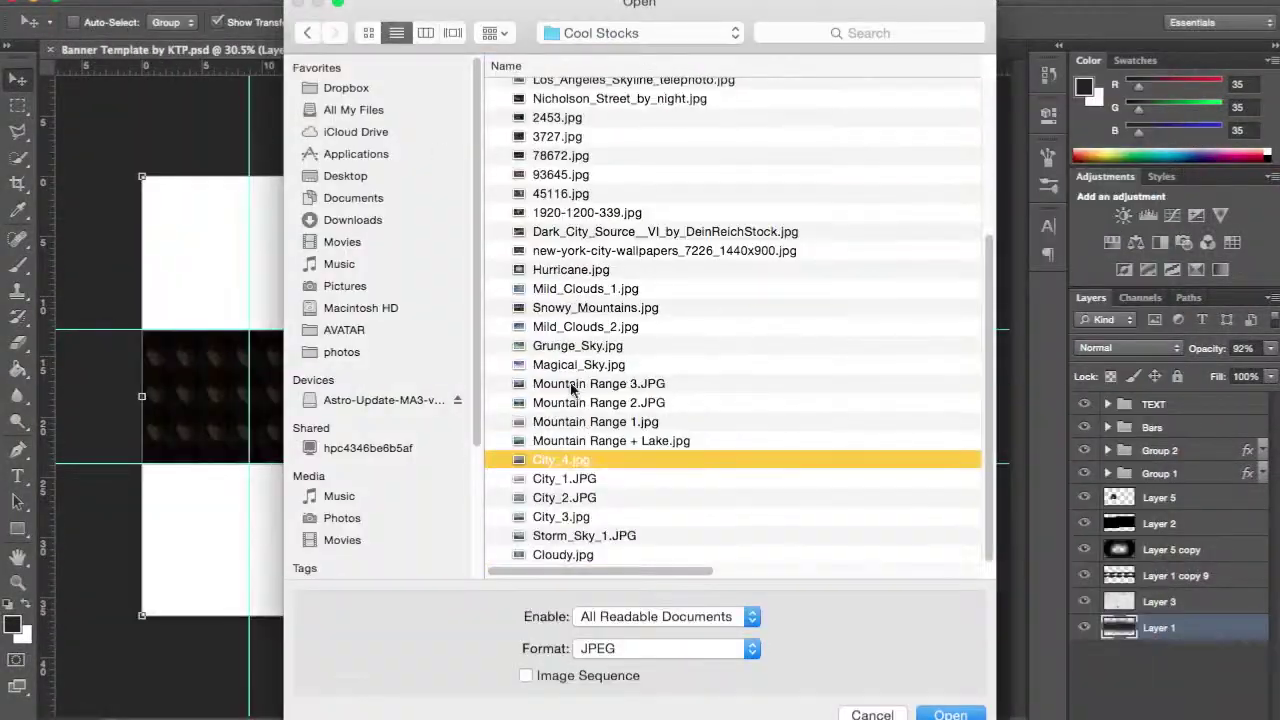
- Return to the Textures/Stocks folder and open Nanosuit_Texture_Wallpaper_2_by_blakegedye.jpg
click(307, 33)
click(307, 33)
double_click(565, 127)
click(307, 33)
double_click(578, 89)
click(565, 117)
scroll(590, 415, up, 5)
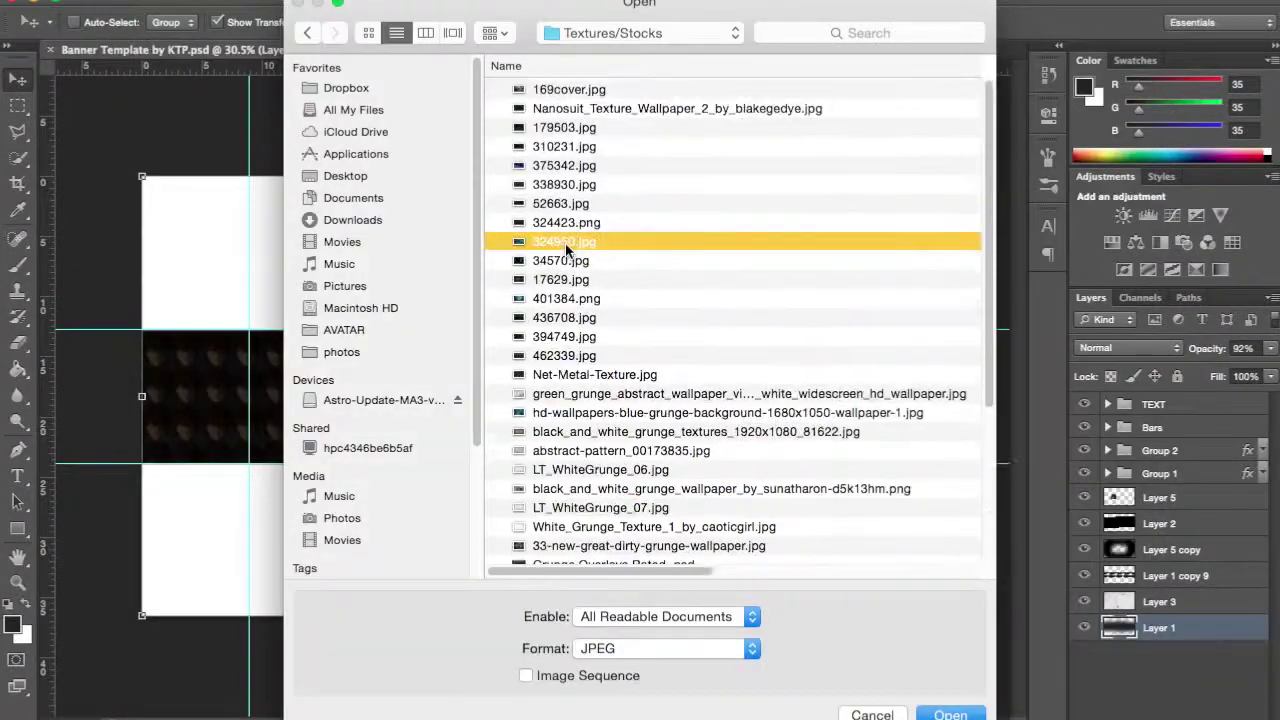
click(596, 104)
key(space)
key(Down)
key(Return)
- Copy the hexagon texture into the banner, scale it to the full width below Layer 3, and remove the head pattern layer
drag(730, 340, 217, 91)
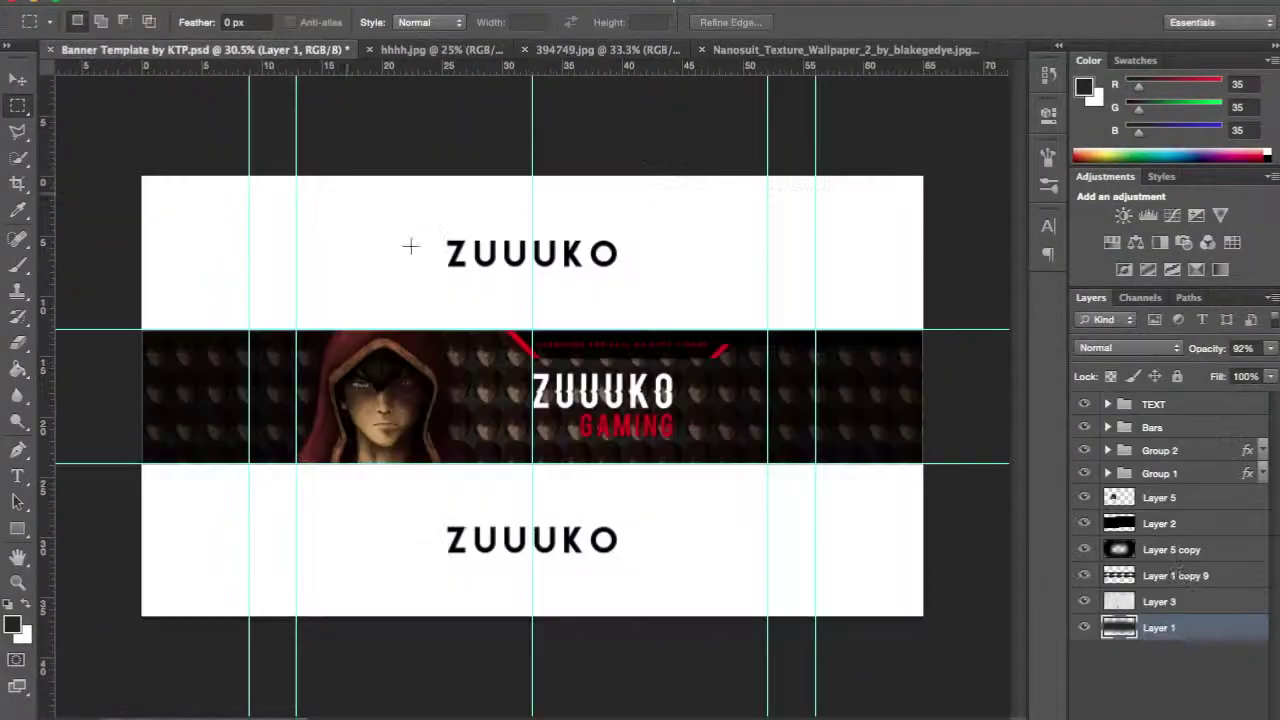
key(ctrl+t)
drag(709, 537, 924, 665)
key(Return)
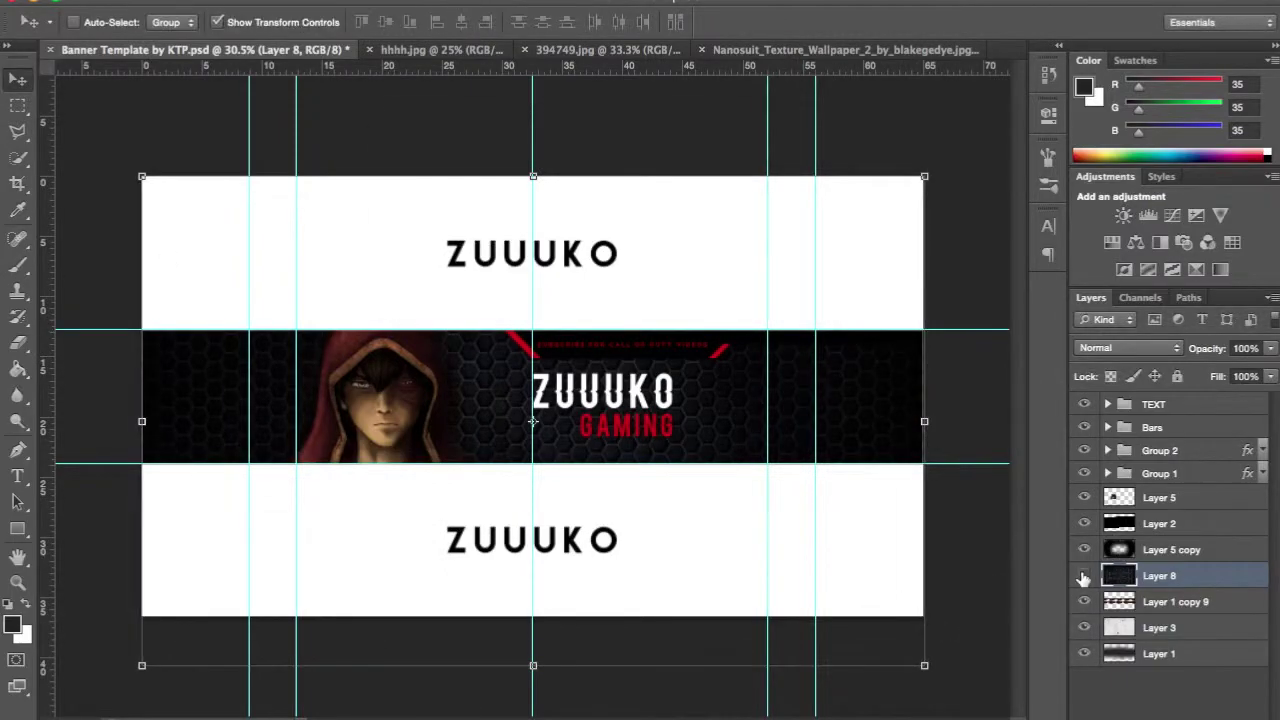
key(ctrl+e)
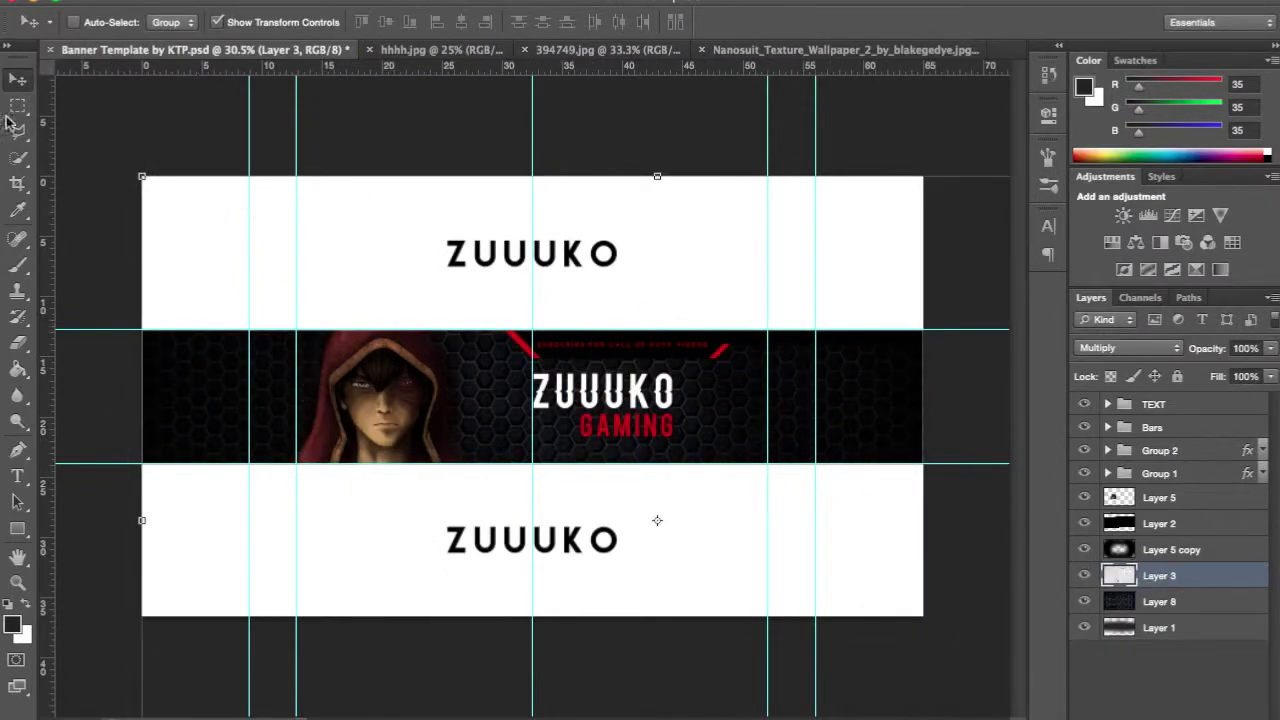
- Preview more images in the Textures/Stocks folder and open 324950.jpg
key(ctrl+o)
key(space)
key(Down)
key(Down)
key(Down)
key(space)
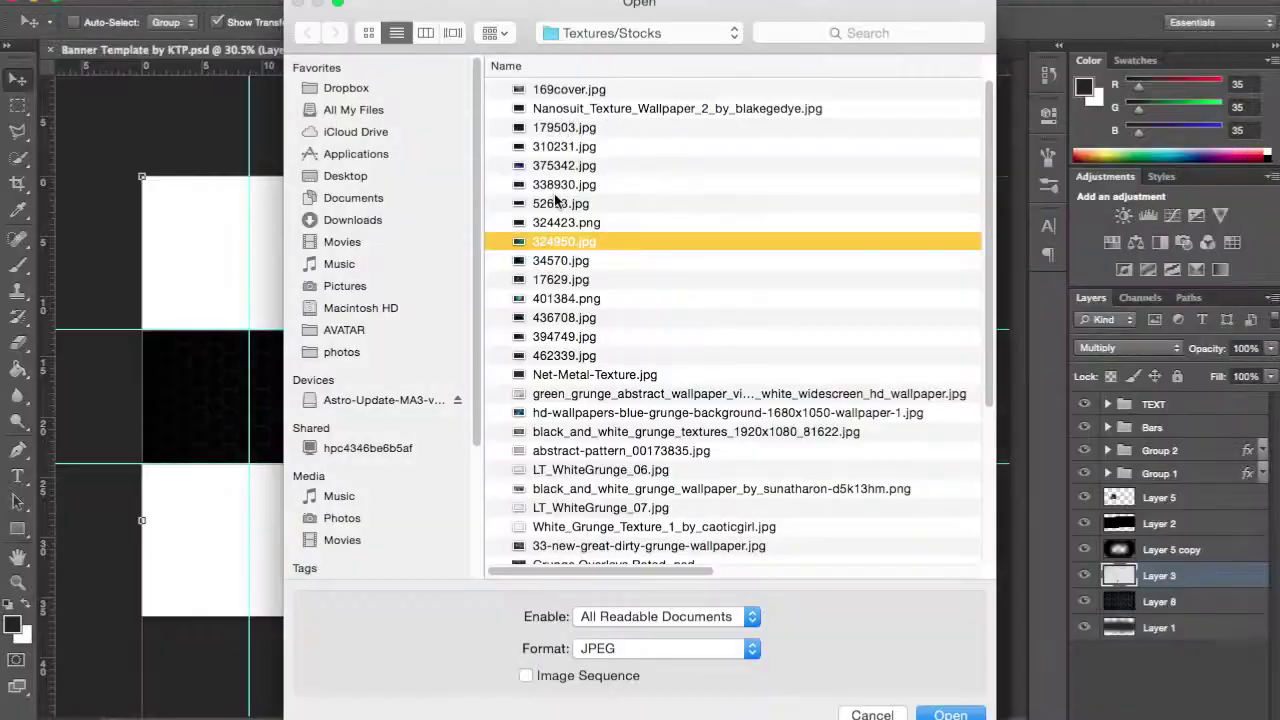
key(Return)
- Copy the green striped texture into the banner above Layer 8, move it behind the title's right side, and soften its edges with the Eraser
key(ctrl+a)
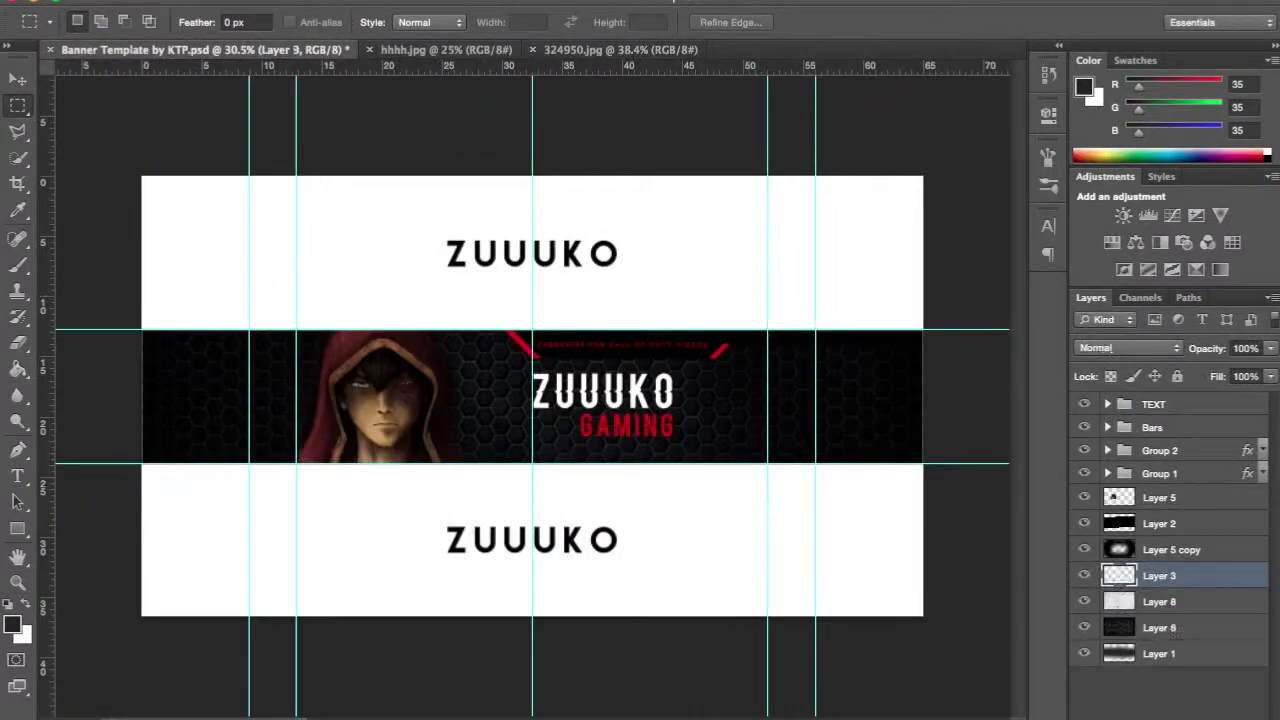
key(ctrl+v)
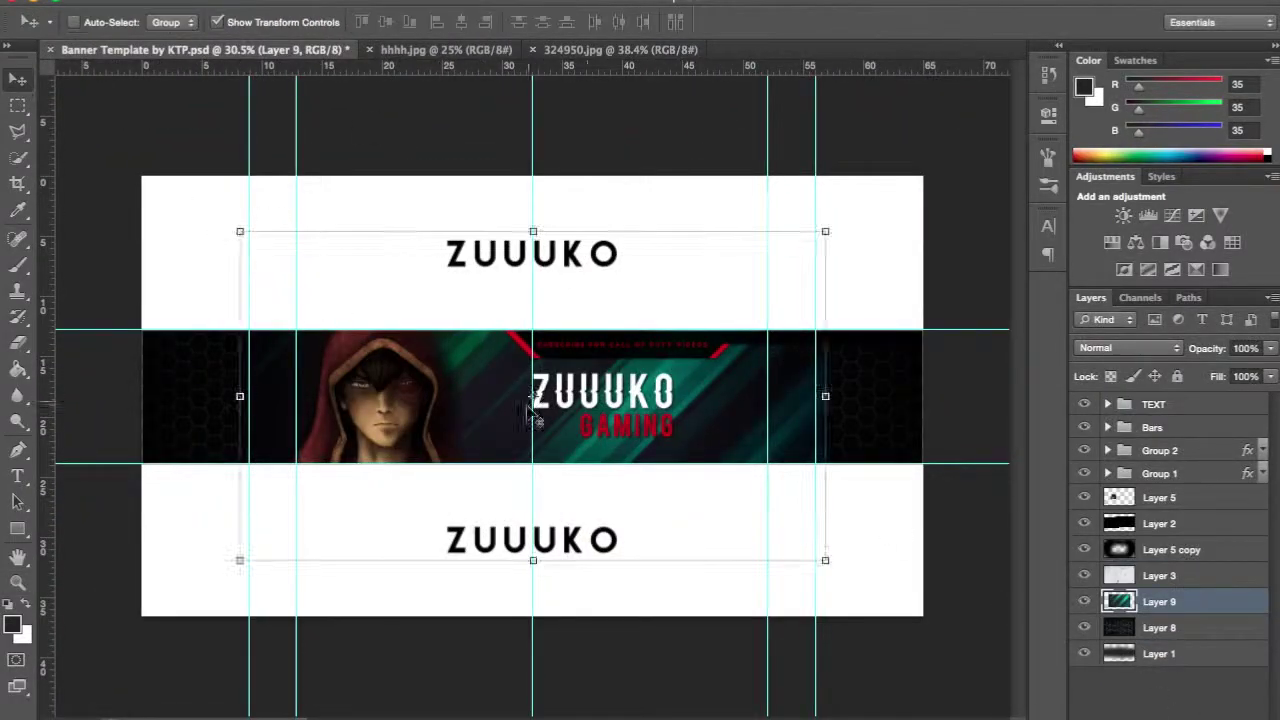
key(ctrl+t)
drag(527, 400, 604, 487)
key(b)
key(Return)
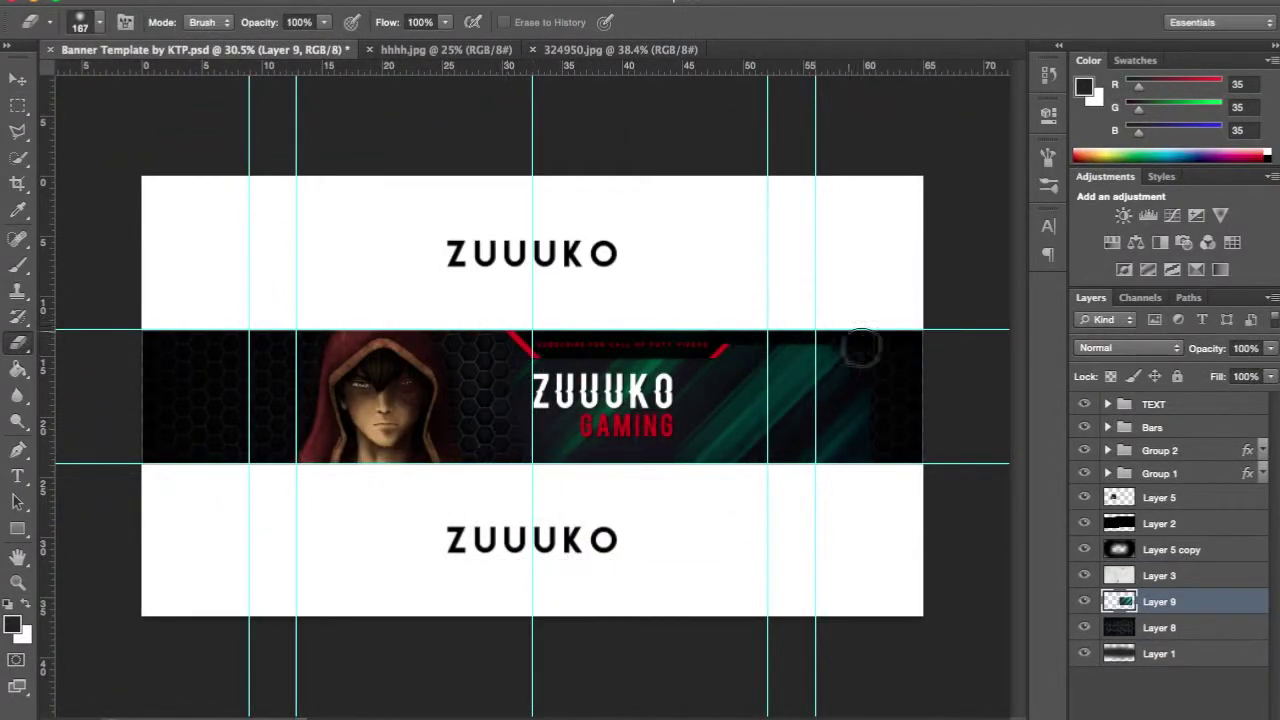
- Recolour the green striped texture to red using Hue/Saturation with a hue of -180
key(ctrl+u)
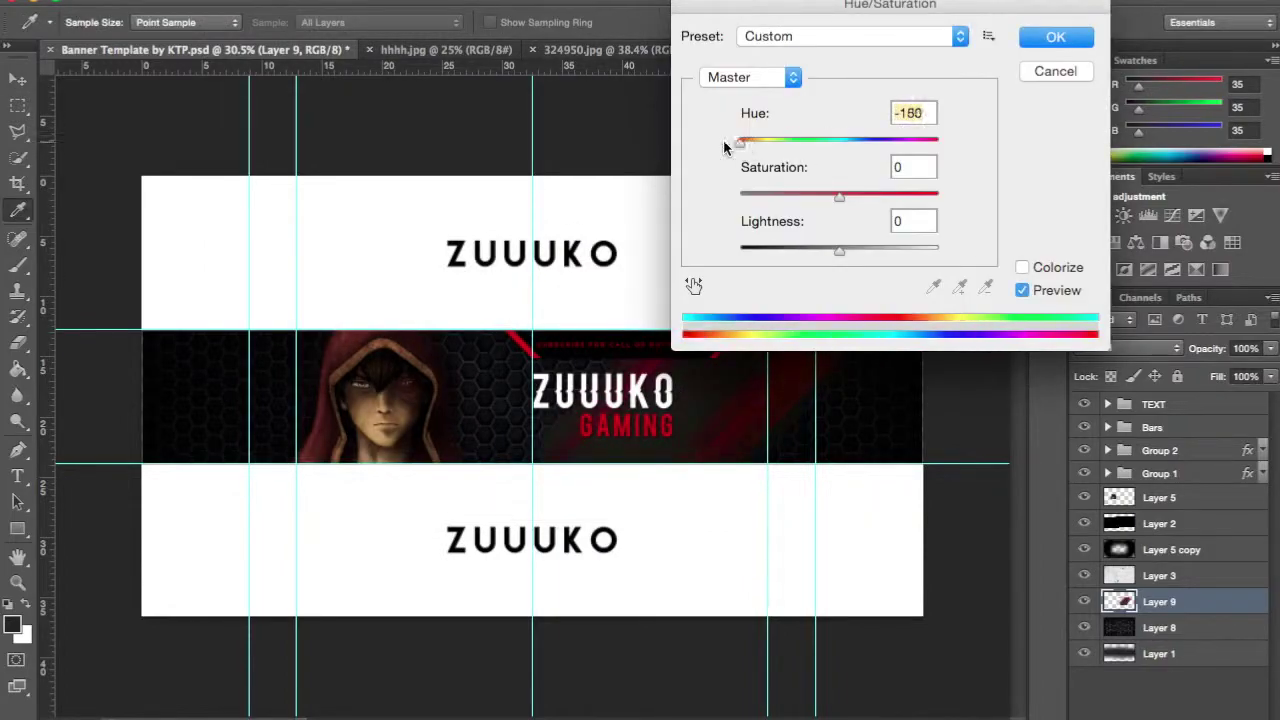
key(Return)
key(v)
- Erase the edges of the red stripes with a larger soft eraser of 0% hardness to blend them into the hexagon background
key(e)
click(99, 22)
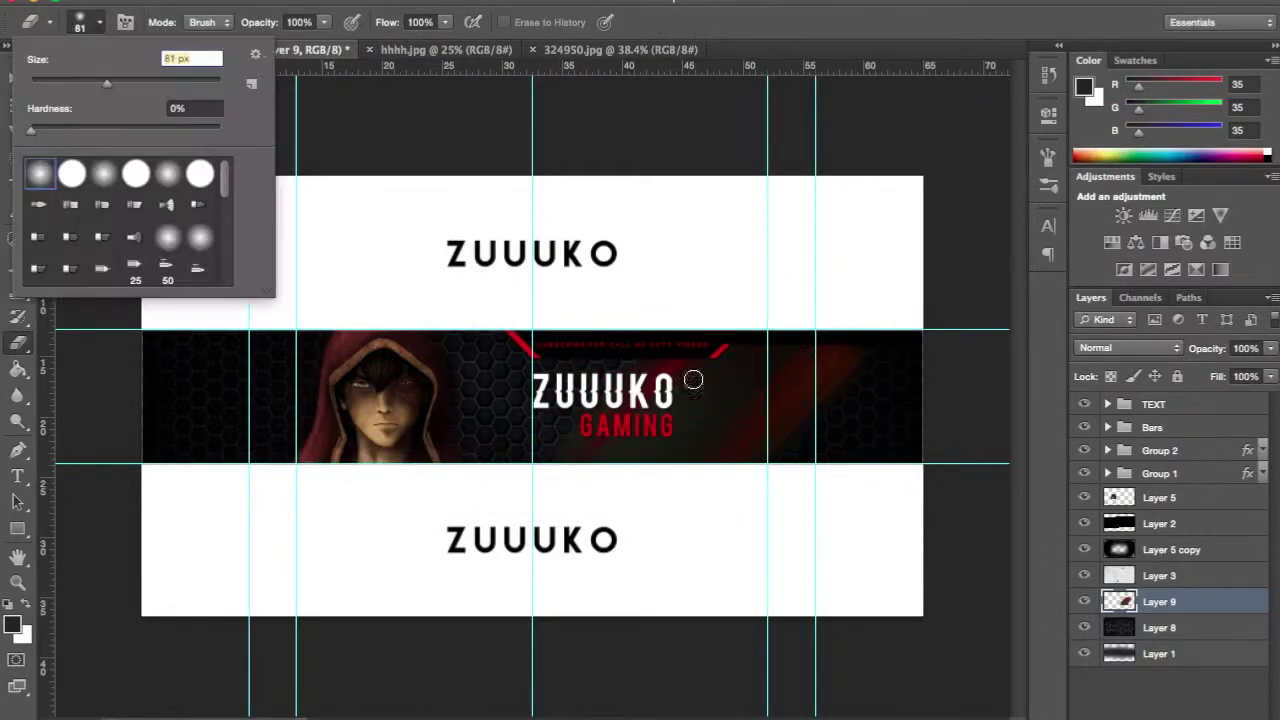
scroll(709, 320, up, 5)
key(Return)
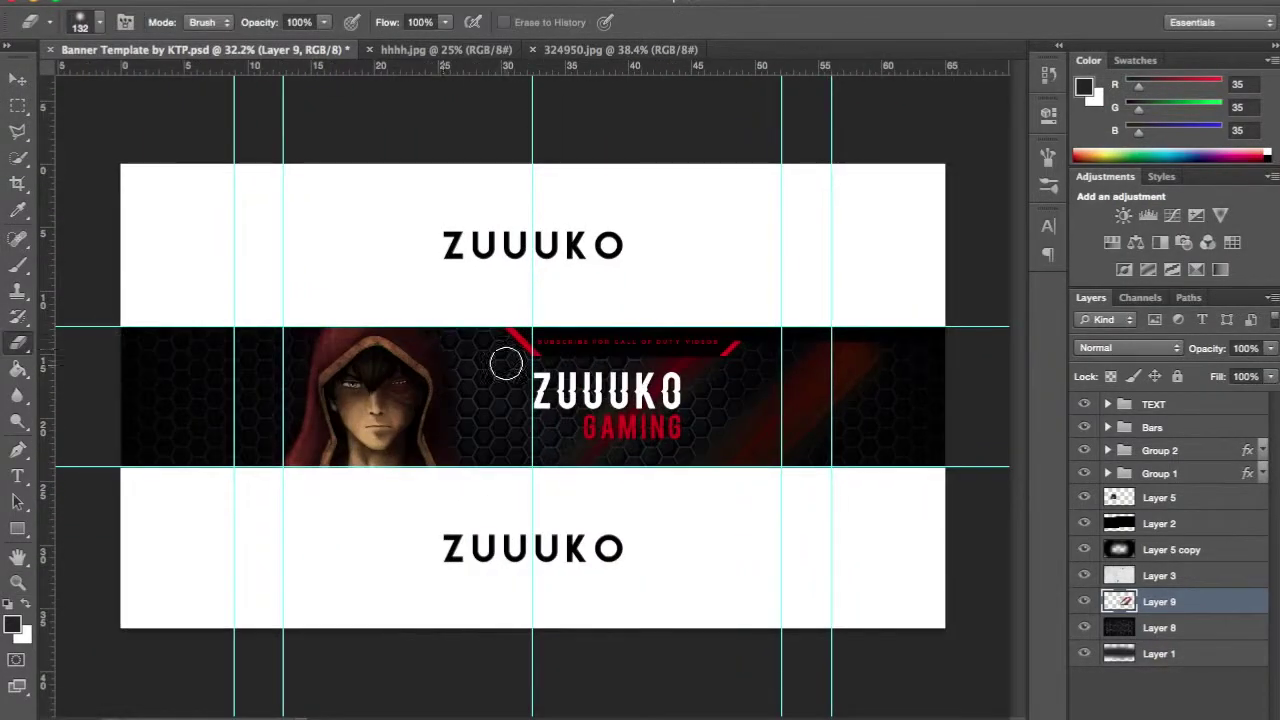
- Preview further images in the Textures/Stocks folder, including 52663.jpg, and open 310231.jpg
key(v)
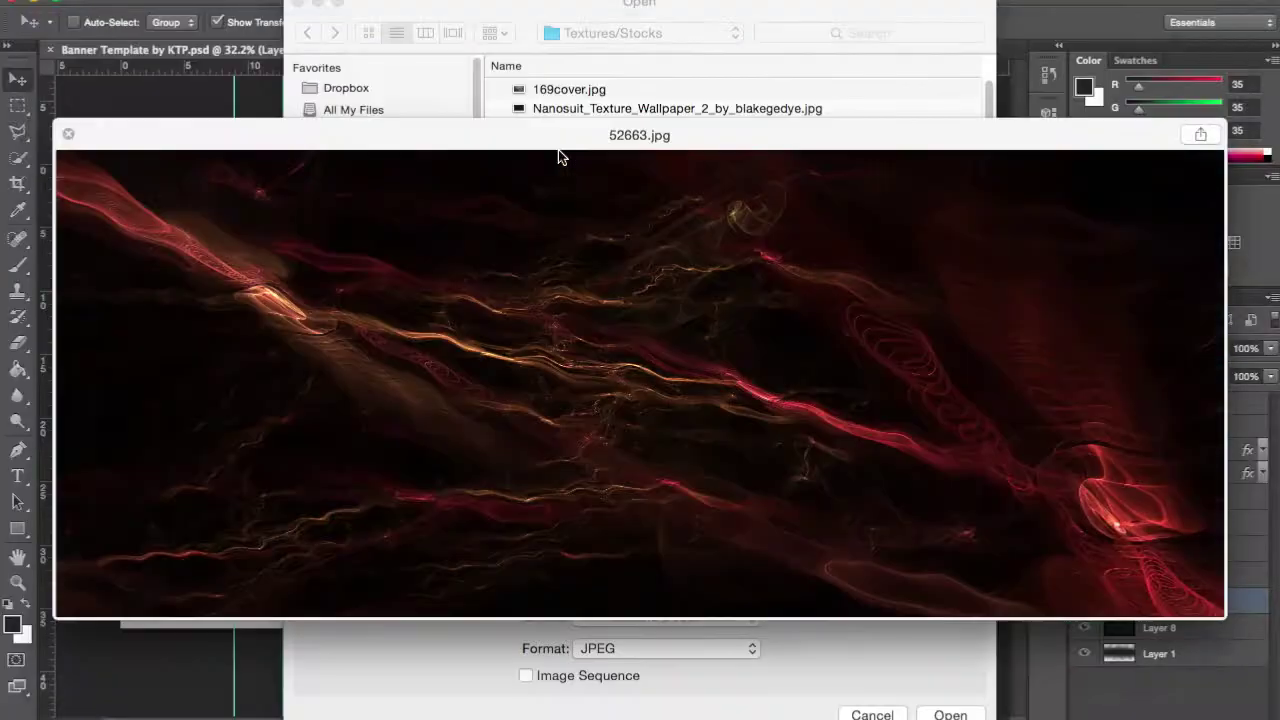
key(Down)
key(Up)
key(Down)
key(Down)
key(Down)
key(Return)
- Copy the whole blue light streak image and paste it into the banner as a layer above the red stripes
key(m)
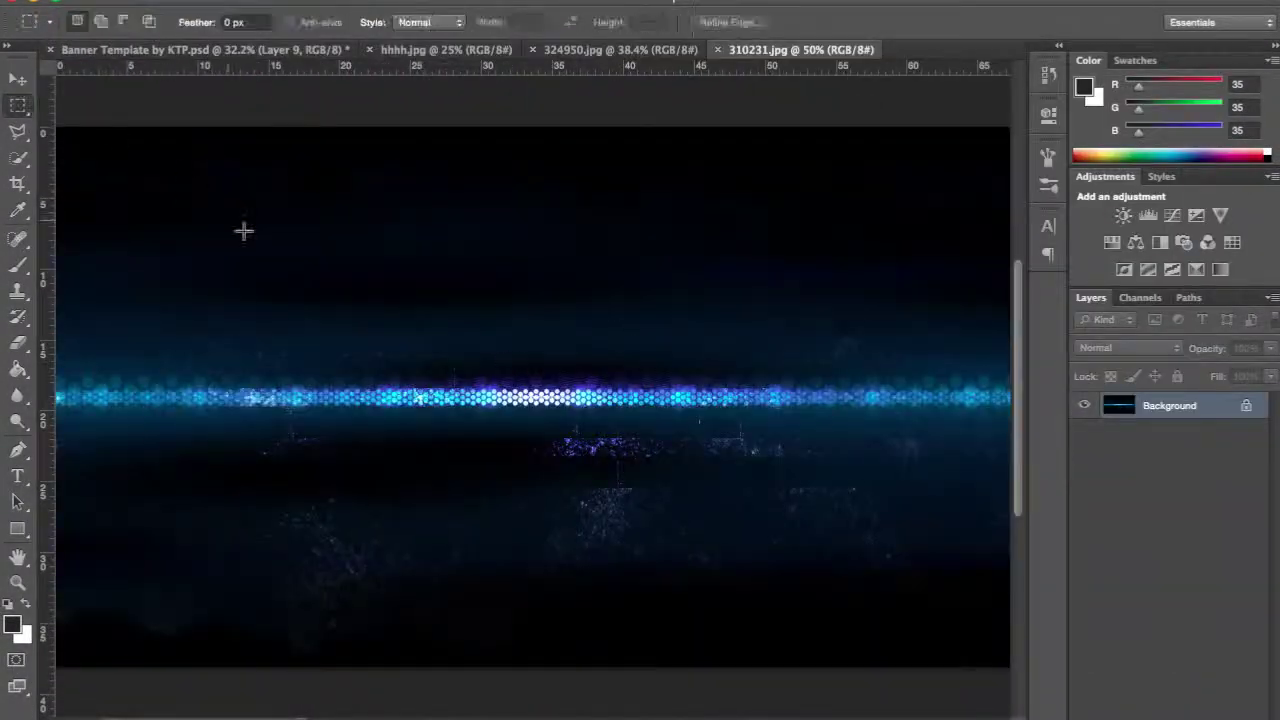
key(super+a)
key(super+c)
key(ctrl+Tab)
key(super+v)
key(v)
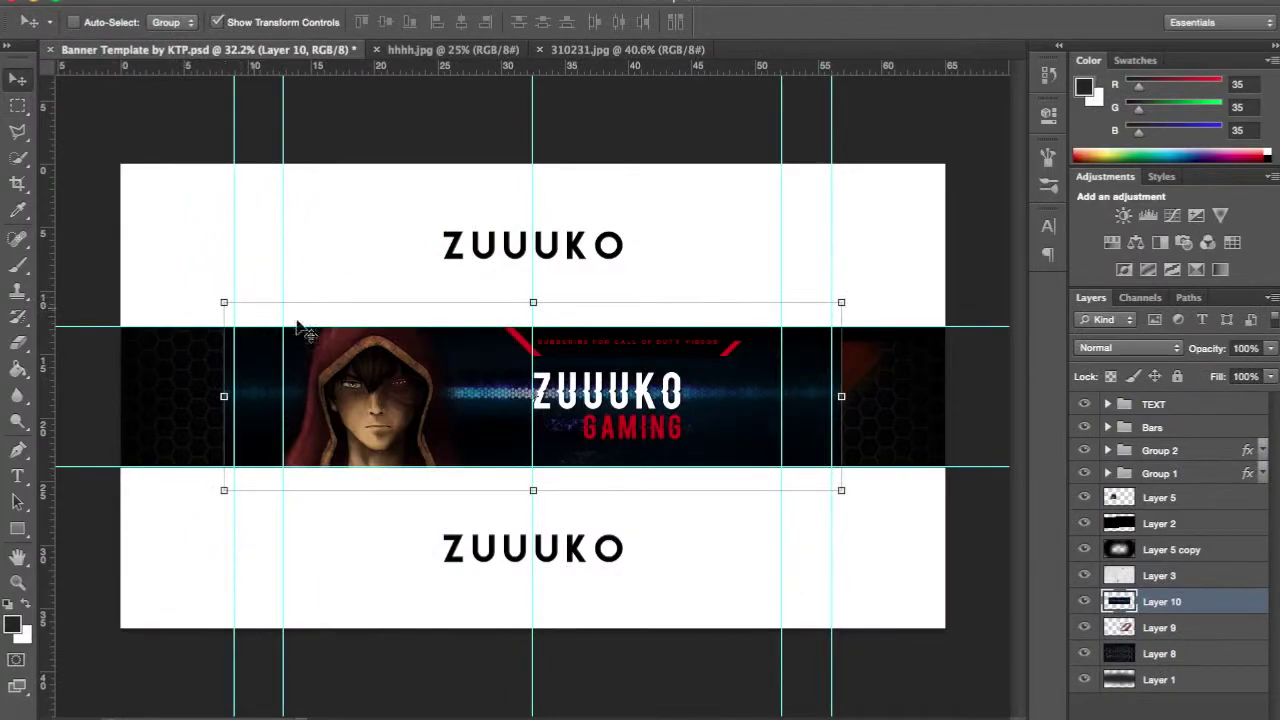
- Place the light streak layer below Layer 9 and shift its blue to a pinkish red with Hue/Saturation
key(super+u)
drag(772, 150, 1118, 143)
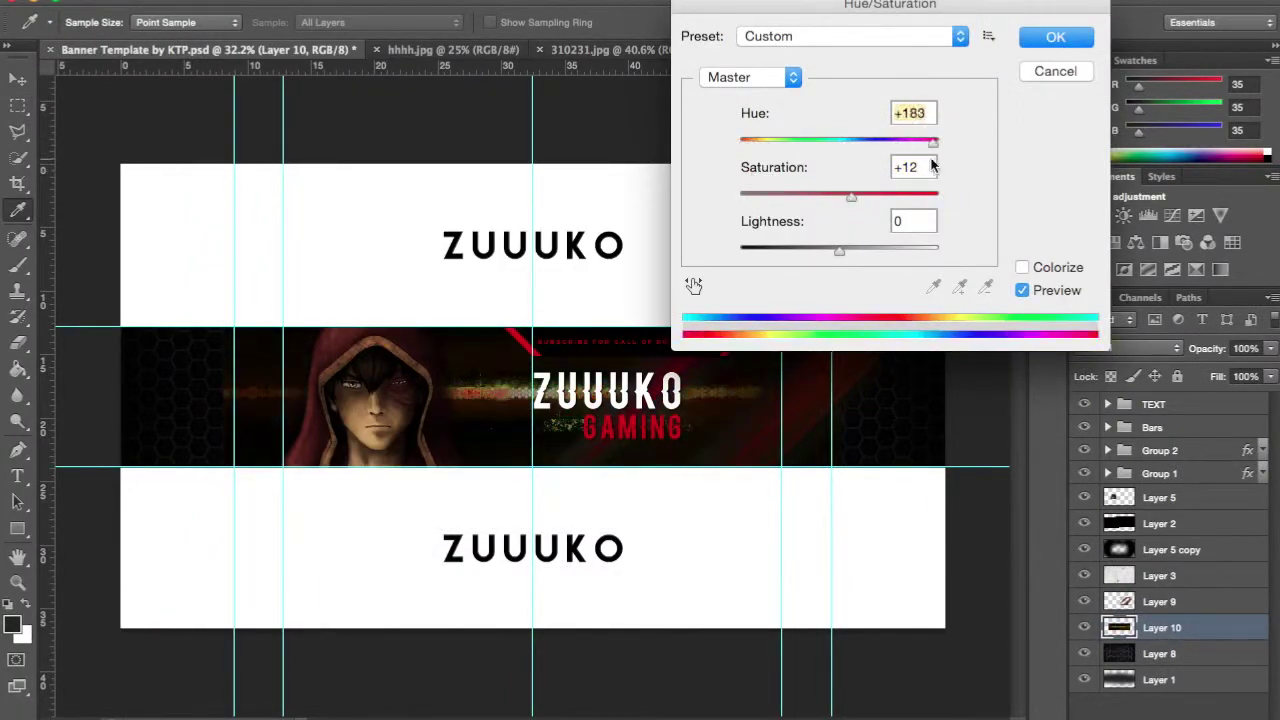
key(Return)
- Reposition the red light streak beside the portrait and erase its outer parts so it blends into the hexagon background
key(e)
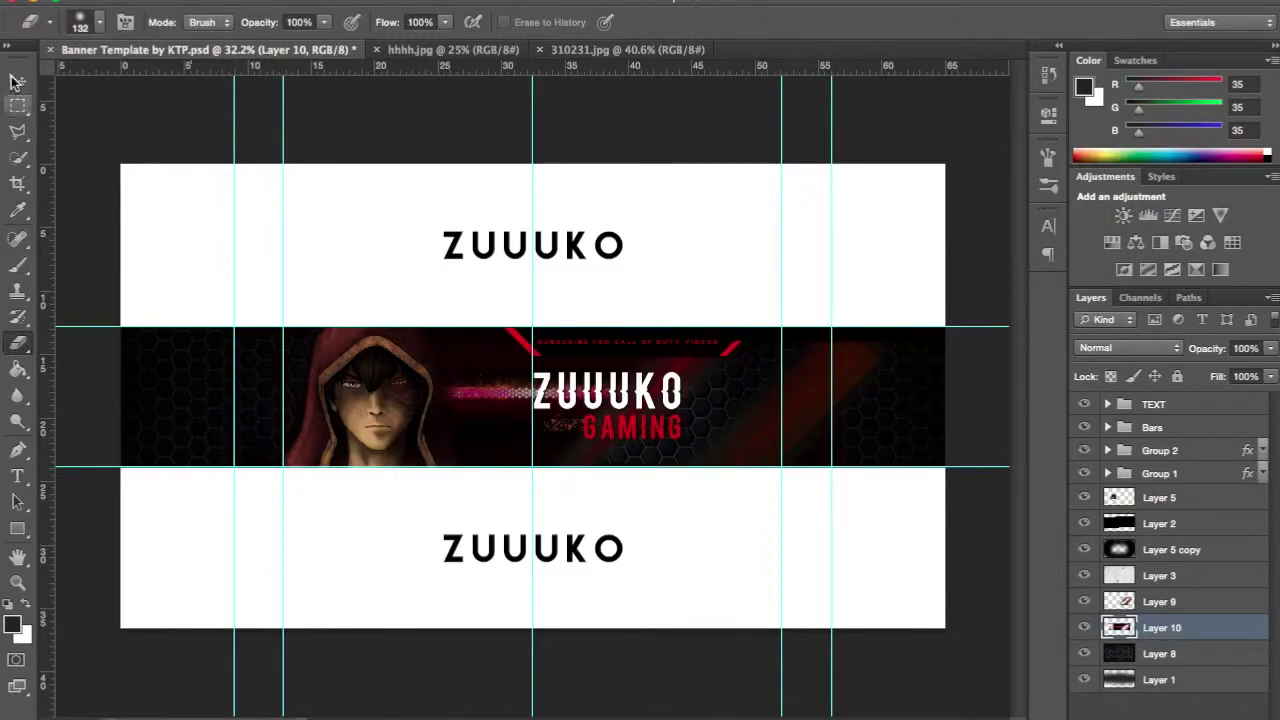
key(v)
drag(515, 445, 520, 450)
key(e)
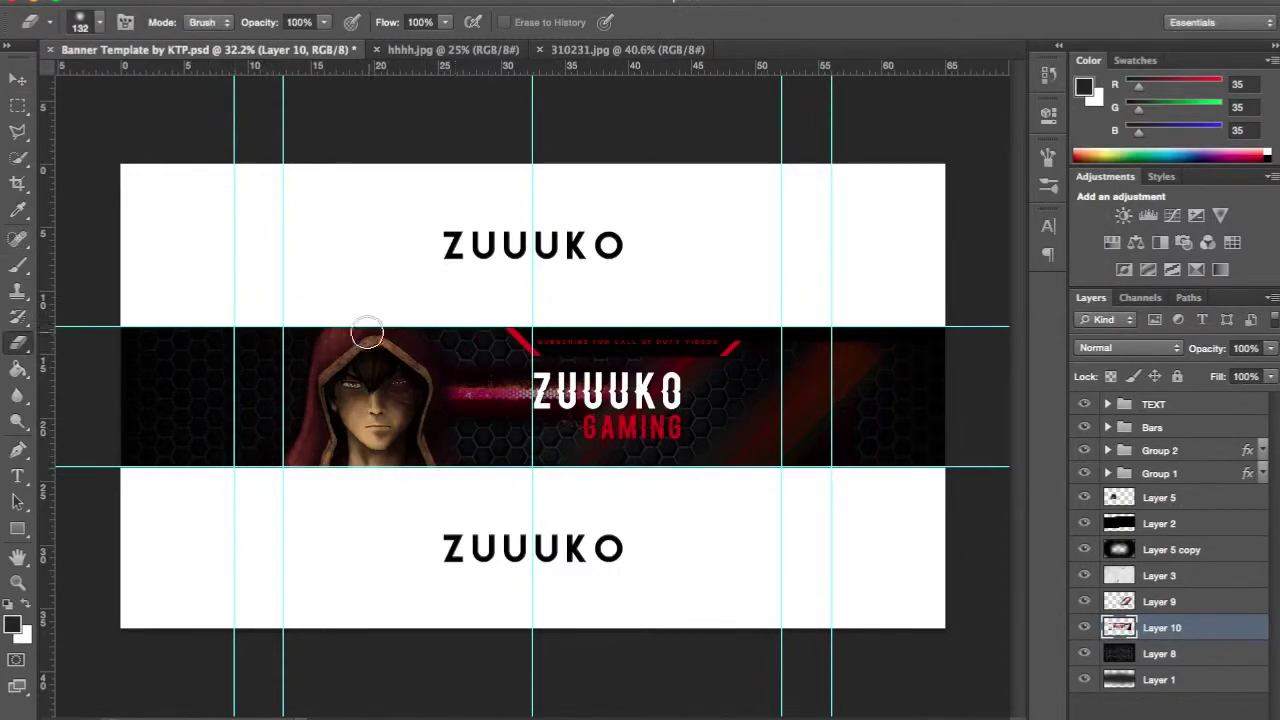
- Set the foreground colour to black (000000) and brush dark shading around the banner on a new layer above Layer 5 copy
key(b)
click(12, 624)
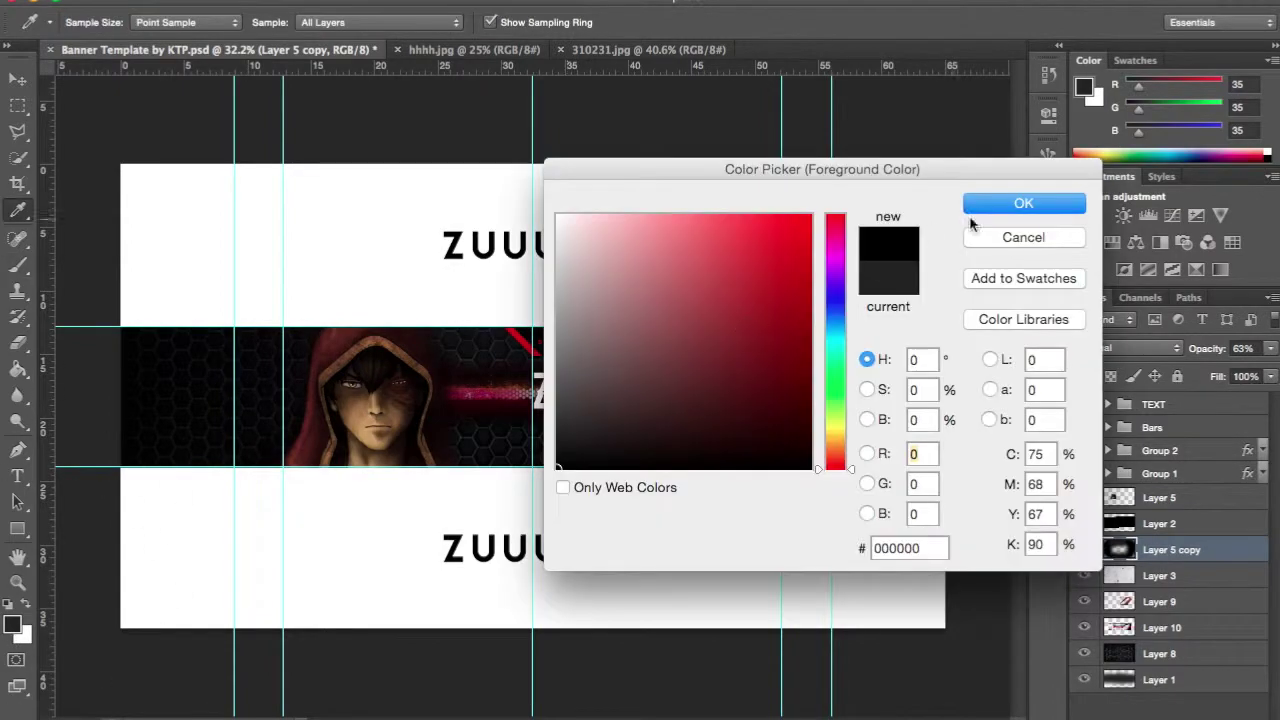
click(983, 203)
key(ctrl+shift+alt+n)
key(v)
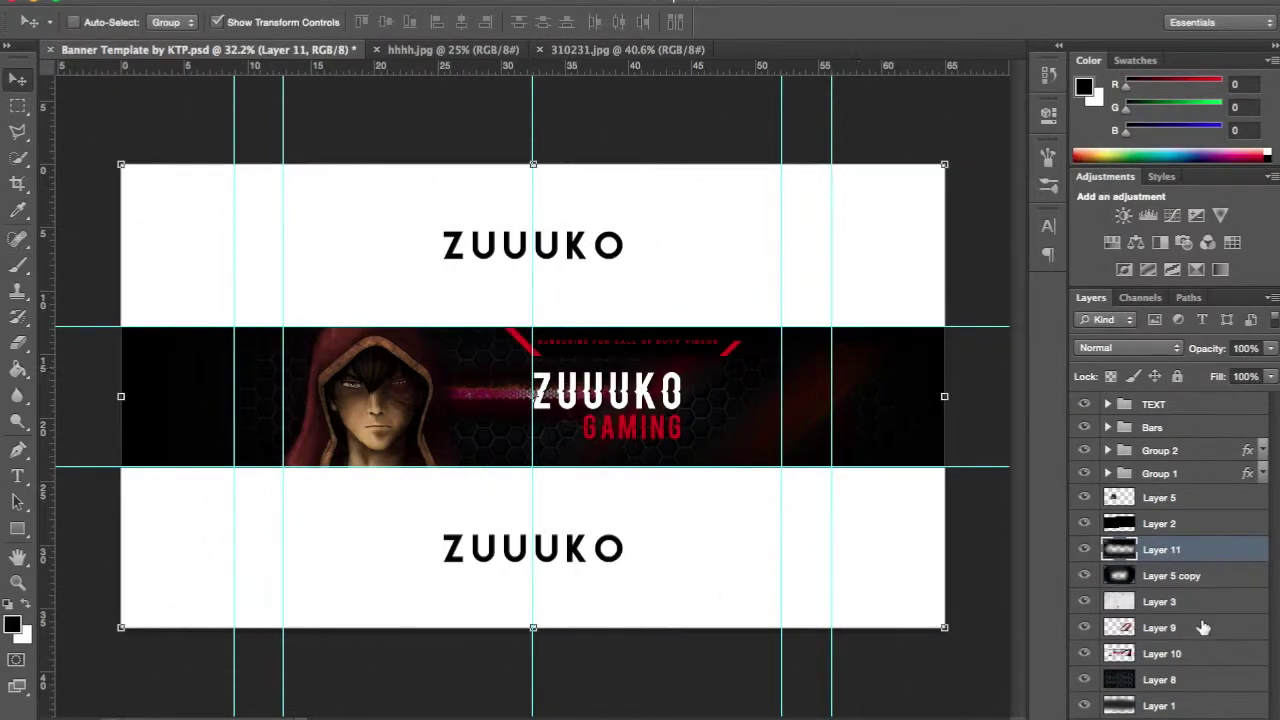